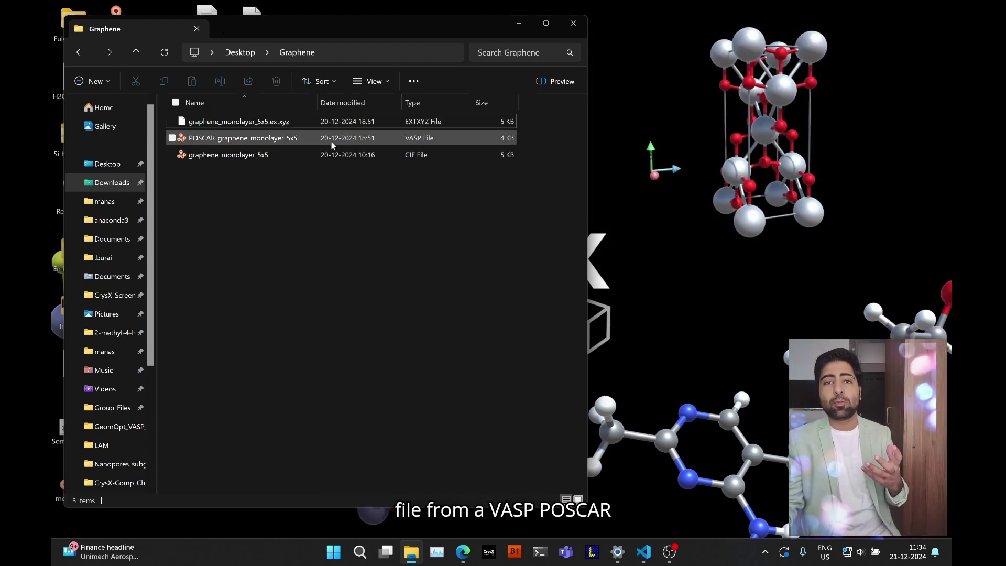
# Select the graphene POSCAR and CIF files, then open the CrysX-CompChem File Converter Google result
pyautogui.click(332, 142)
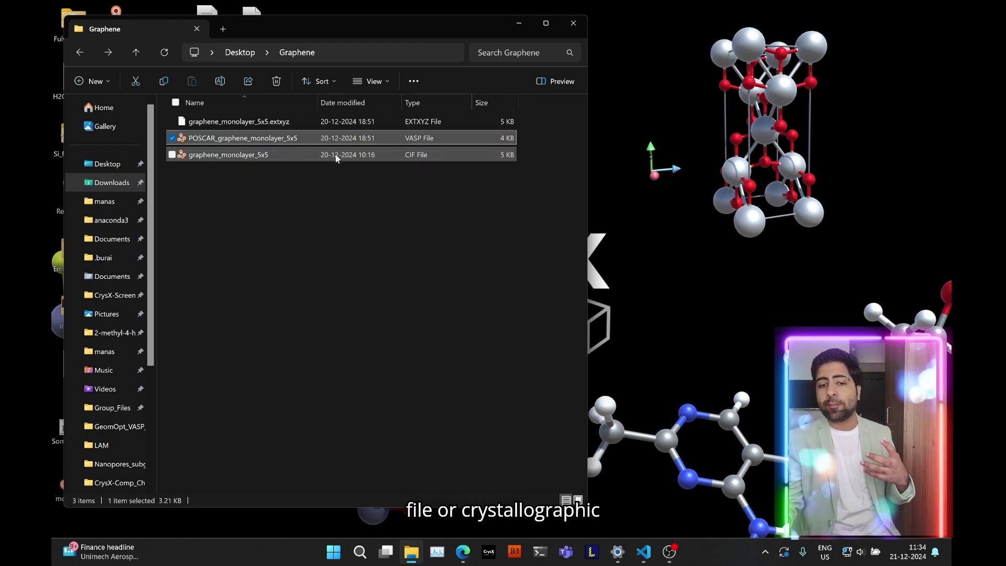
pyautogui.click(335, 155)
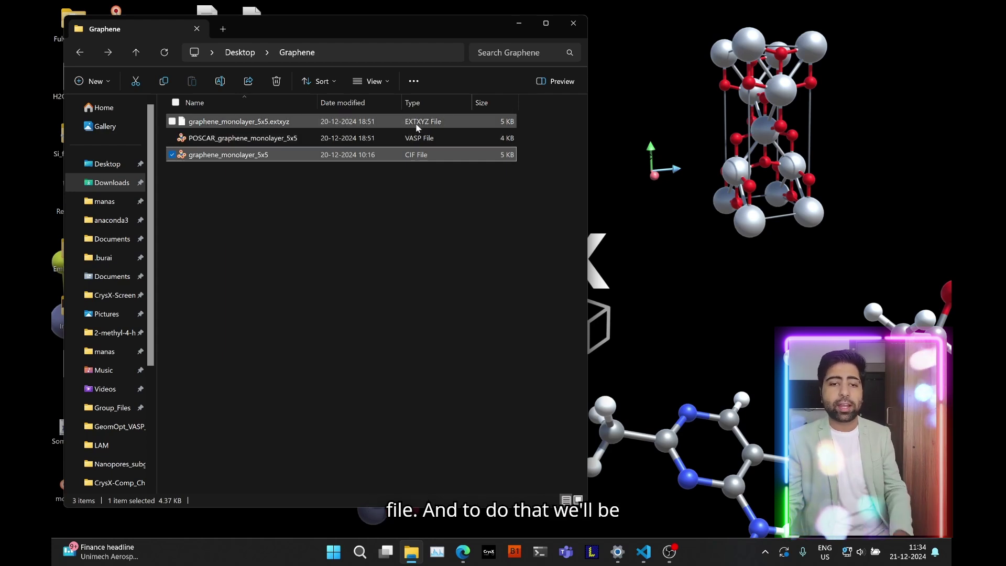
pyautogui.click(456, 553)
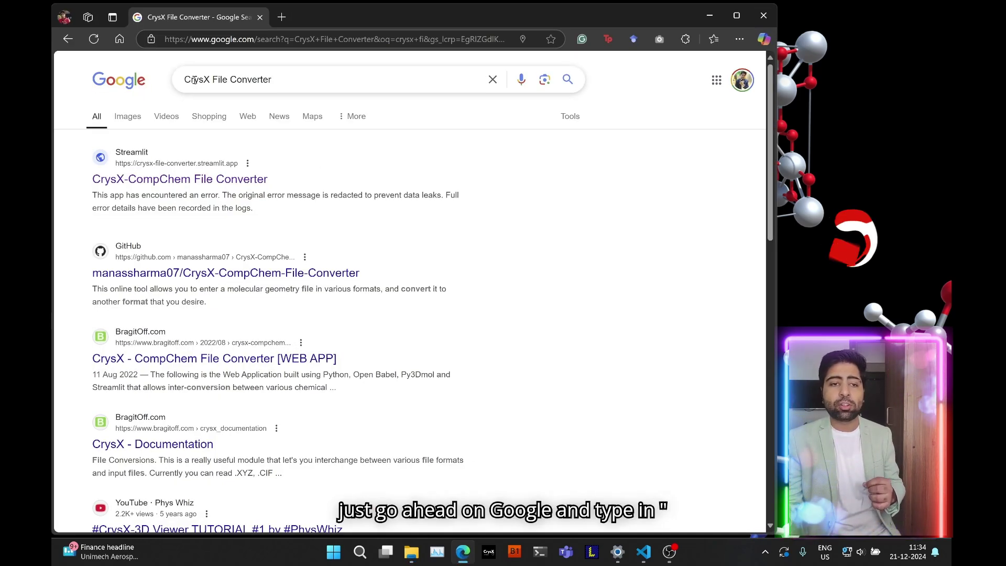
pyautogui.moveTo(183, 79); pyautogui.dragTo(286, 80)
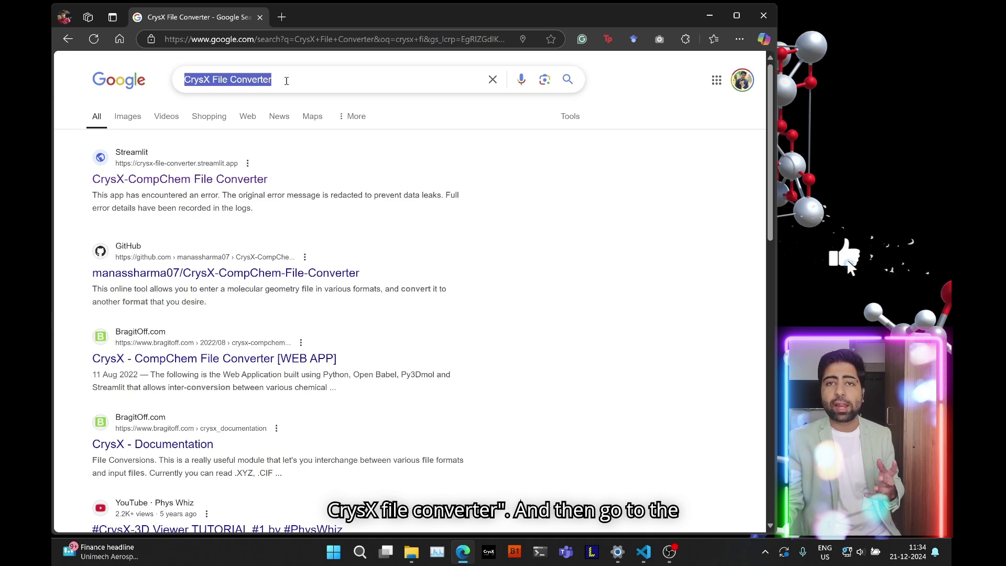
pyautogui.click(135, 176)
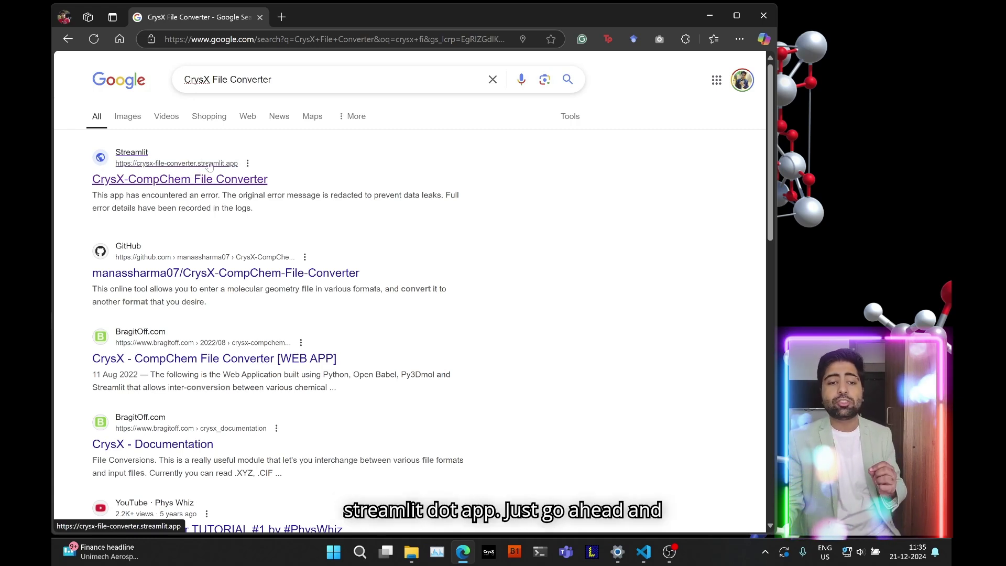
pyautogui.click(227, 179)
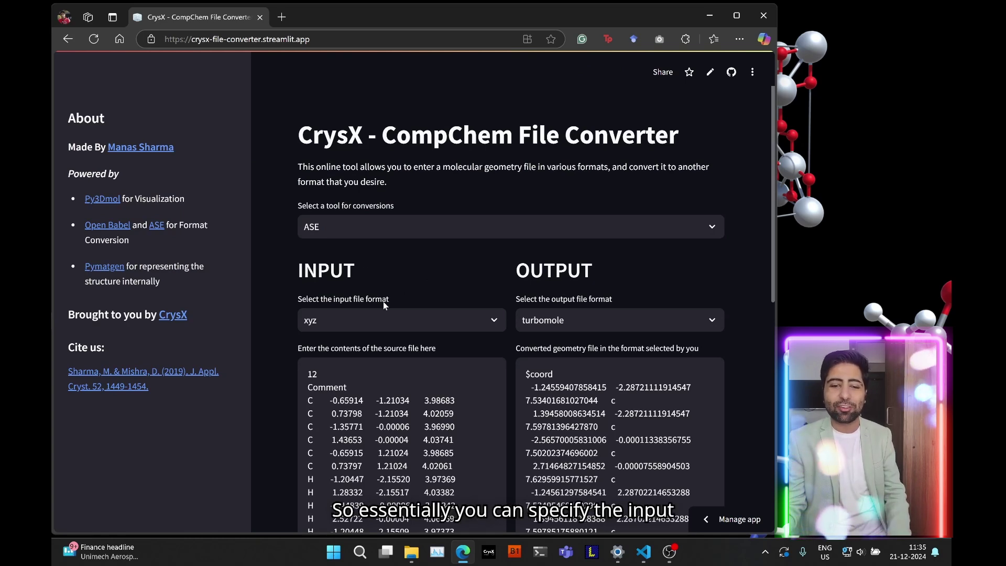
# Browse the input and output format lists, keeping turbomole as the output
pyautogui.click(382, 318)
pyautogui.click(416, 294)
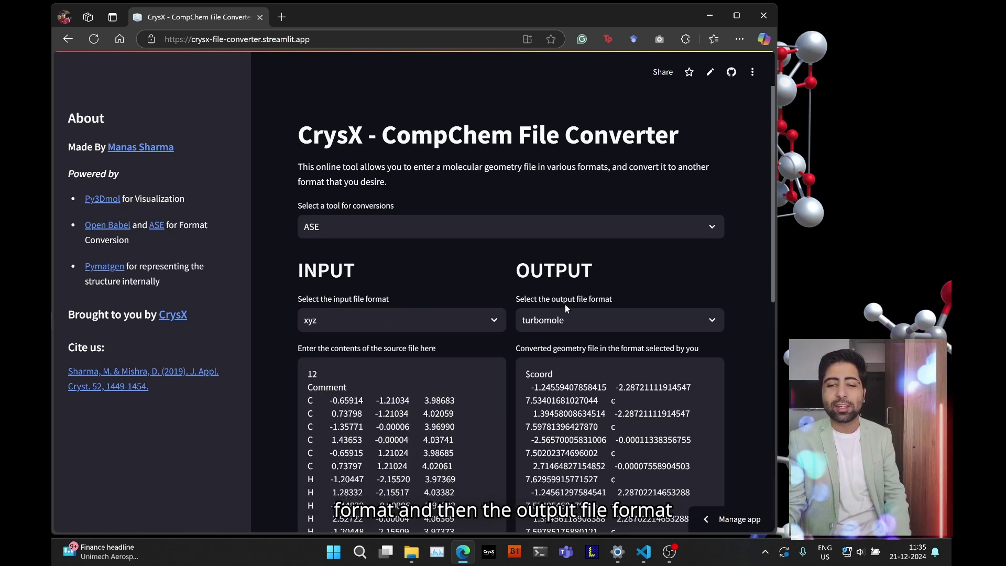
pyautogui.click(577, 320)
pyautogui.click(724, 295)
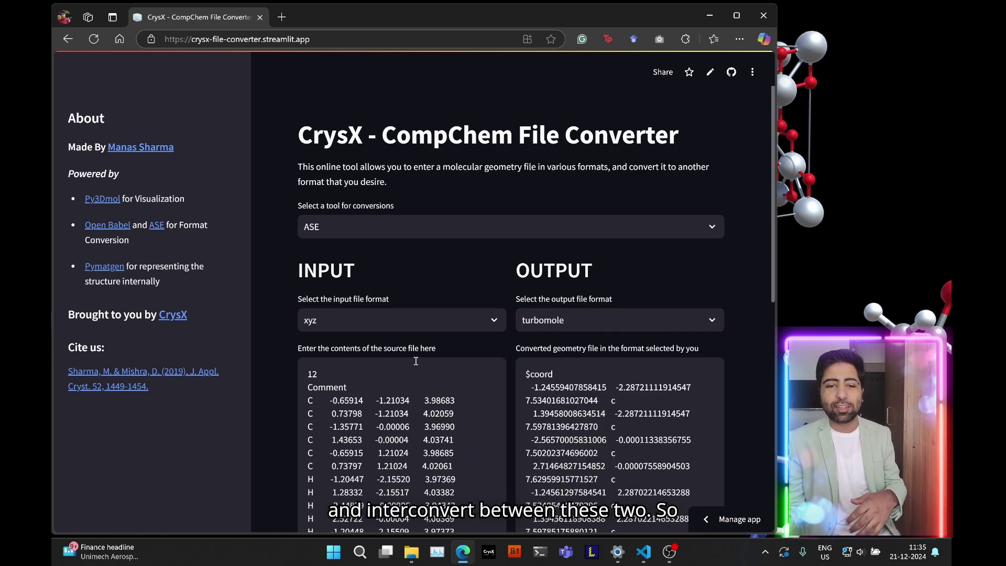
# Collapse the About sidebar to widen the page, then return to the Graphene folder window
pyautogui.scroll(-3, 475, 298)
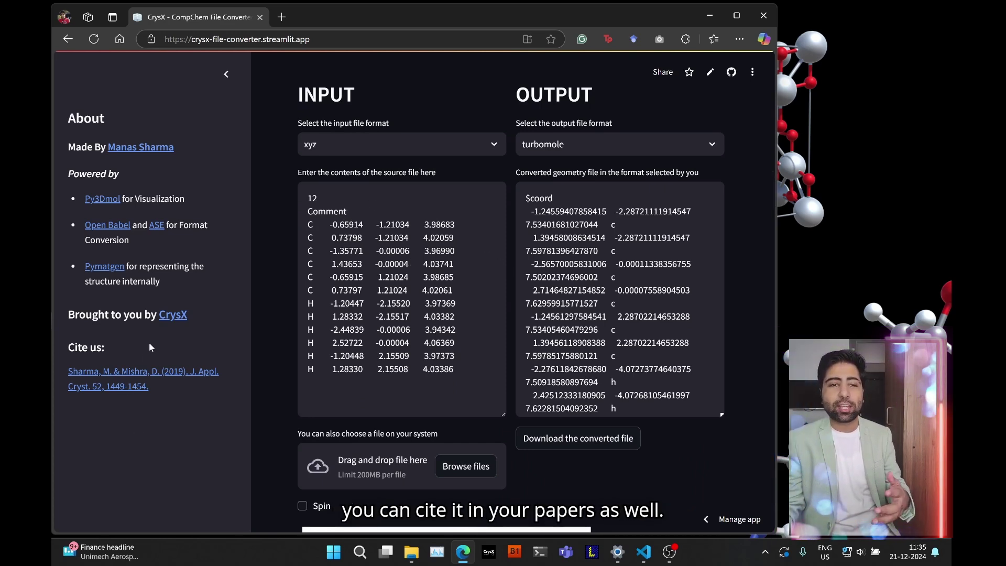
pyautogui.click(226, 76)
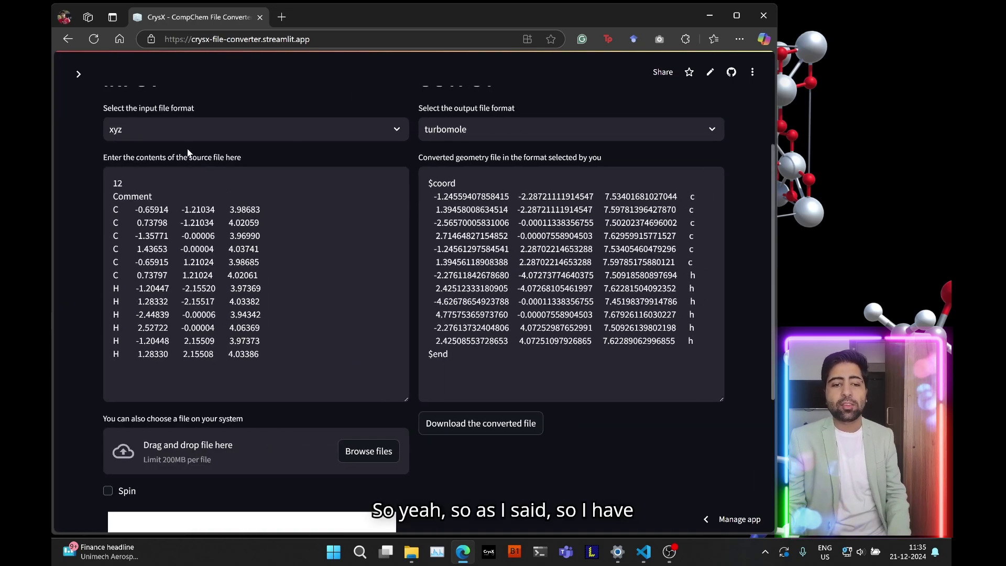
pyautogui.scroll(3, 312, 260)
pyautogui.scroll(-3, 312, 260)
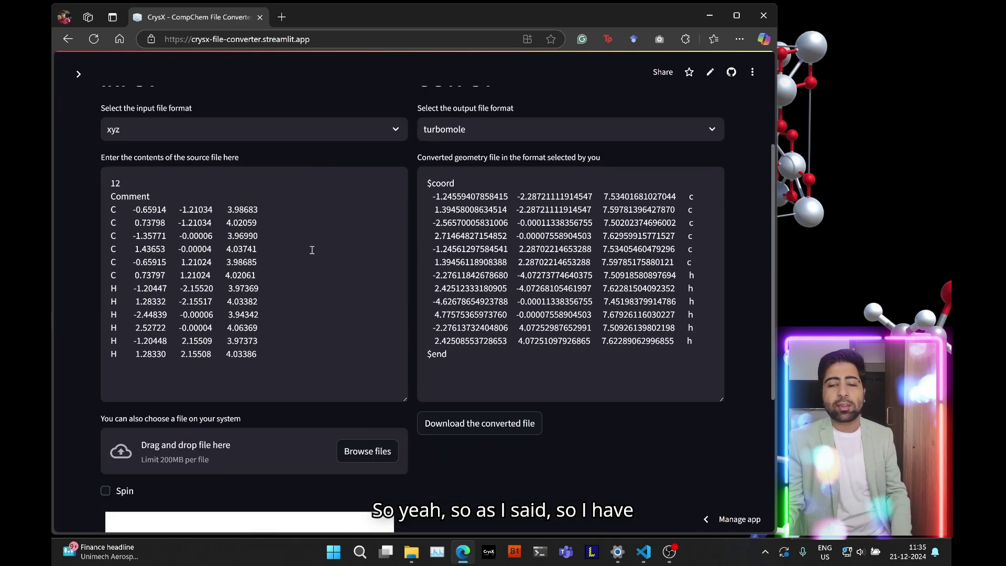
pyautogui.click(391, 451)
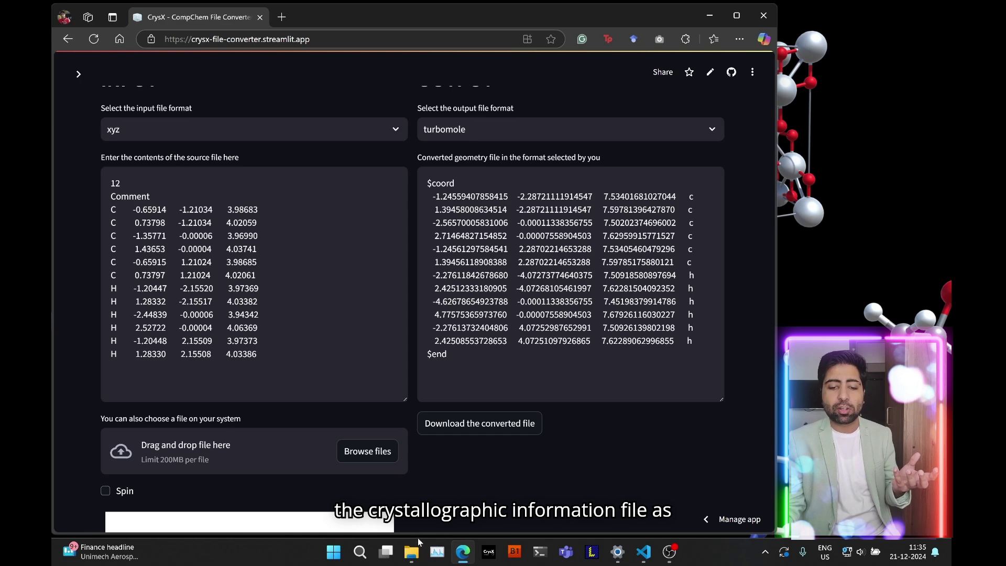
pyautogui.click(431, 140)
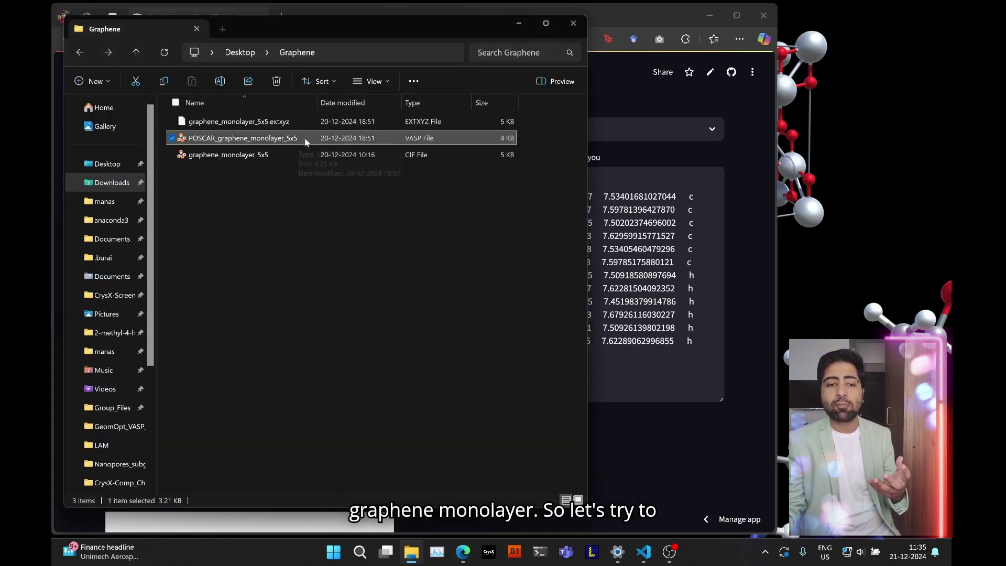
pyautogui.click(511, 30)
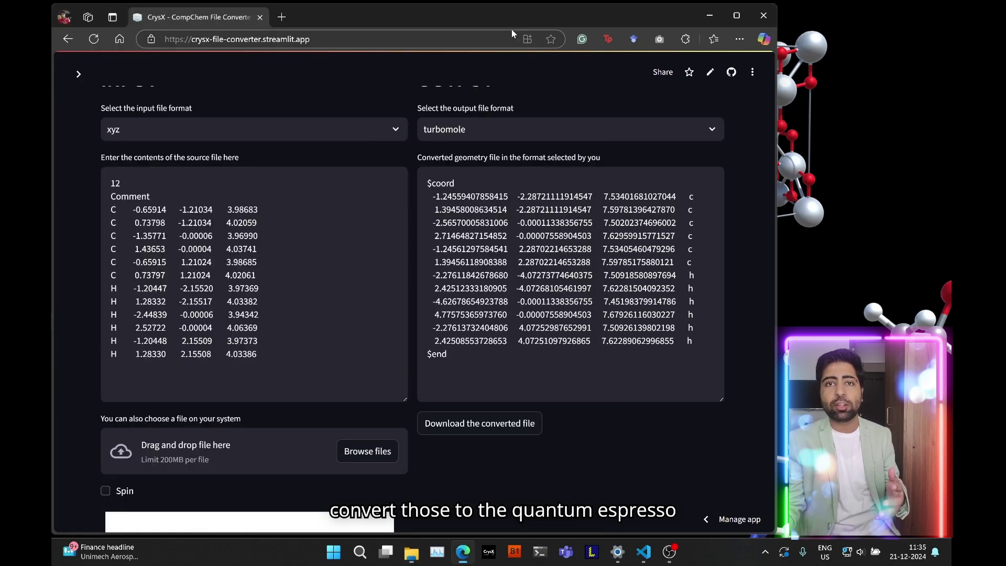
pyautogui.scroll(3, 493, 137)
pyautogui.scroll(-3, 492, 137)
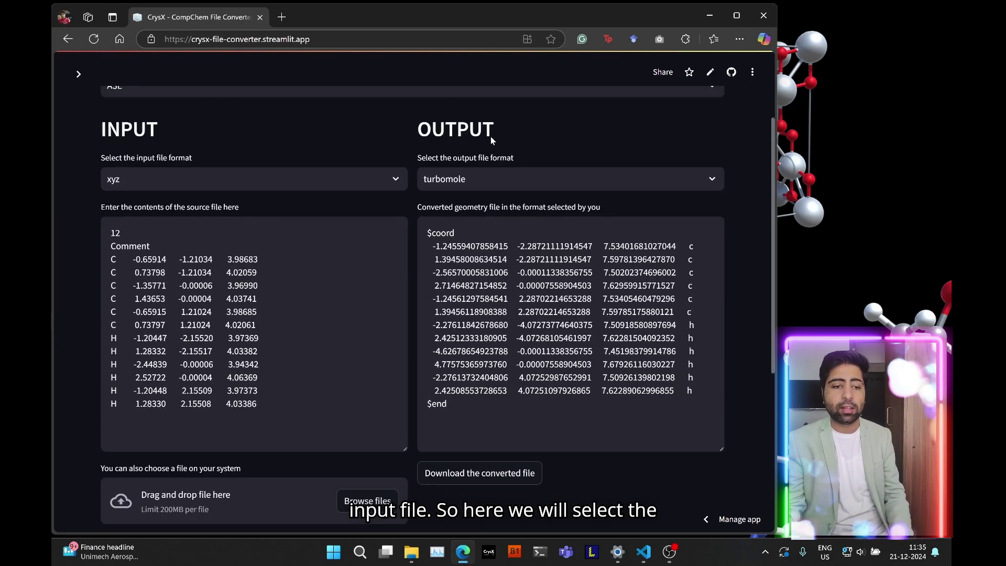
# Switch the input format to vasp, leaving the resulting ValueError aside
pyautogui.click(300, 127)
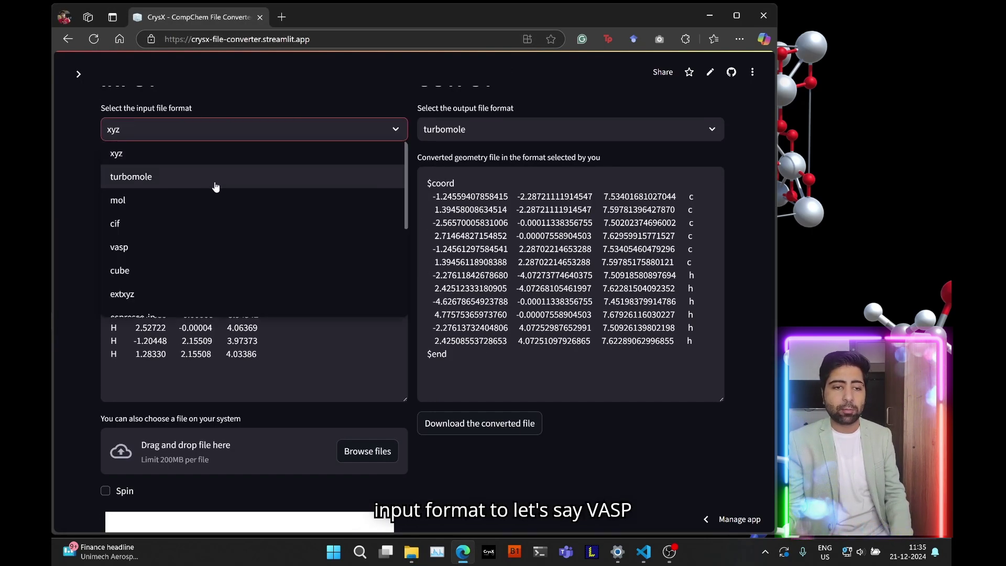
pyautogui.click(173, 258)
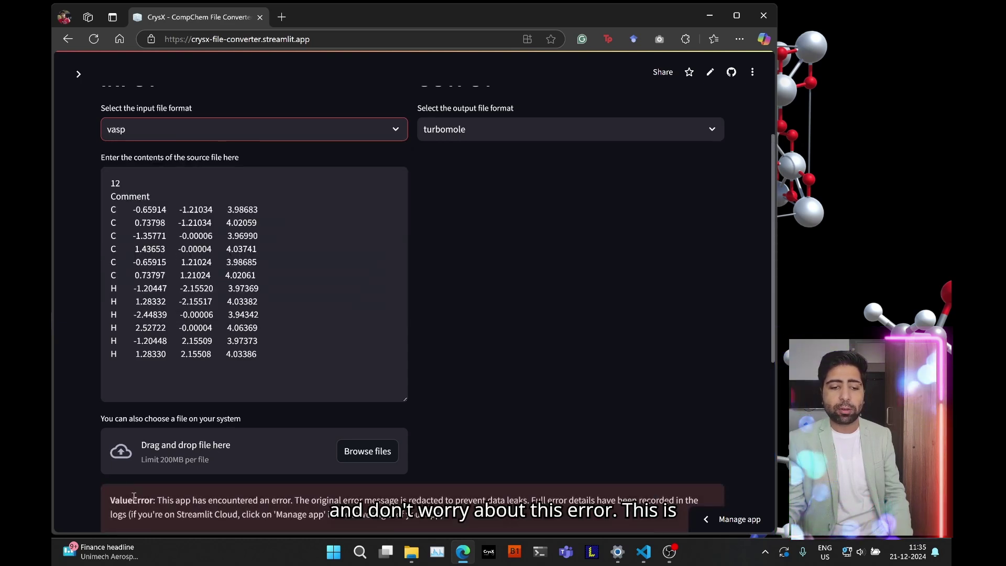
pyautogui.moveTo(133, 495); pyautogui.dragTo(421, 515)
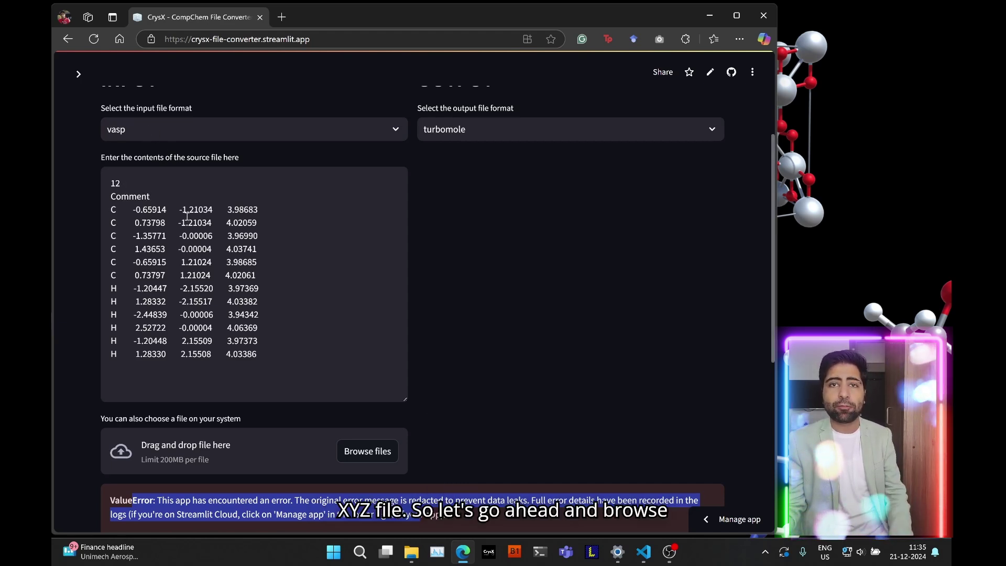
# Upload POSCAR_graphene_monolayer_5x5.vasp from Desktop\Graphene as the source structure
pyautogui.click(348, 453)
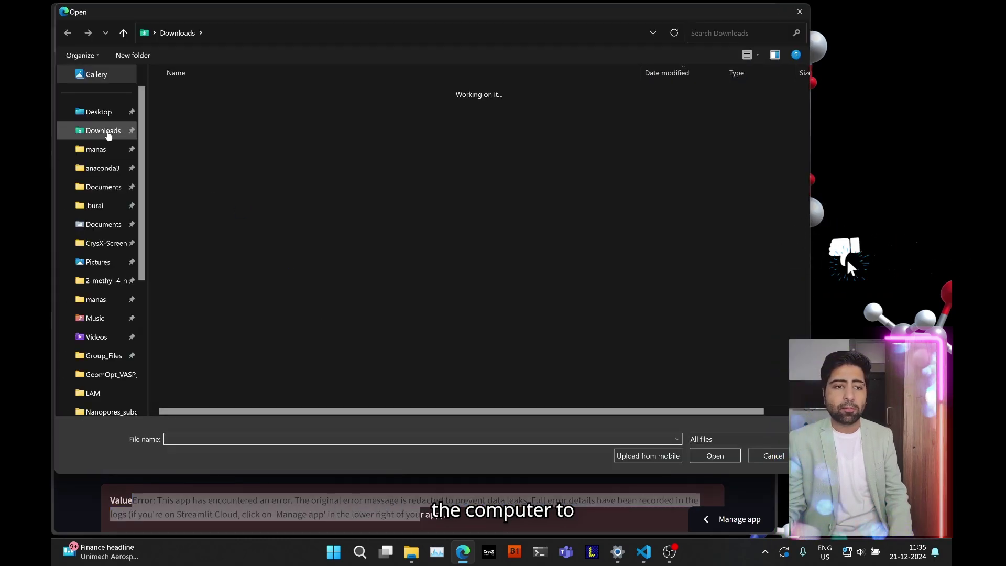
pyautogui.click(101, 111)
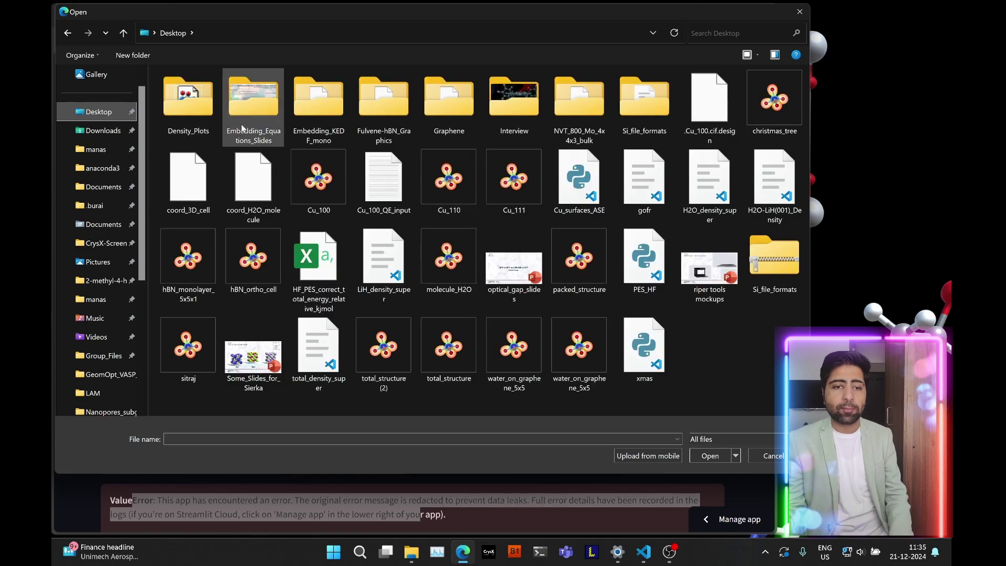
pyautogui.doubleClick(450, 102)
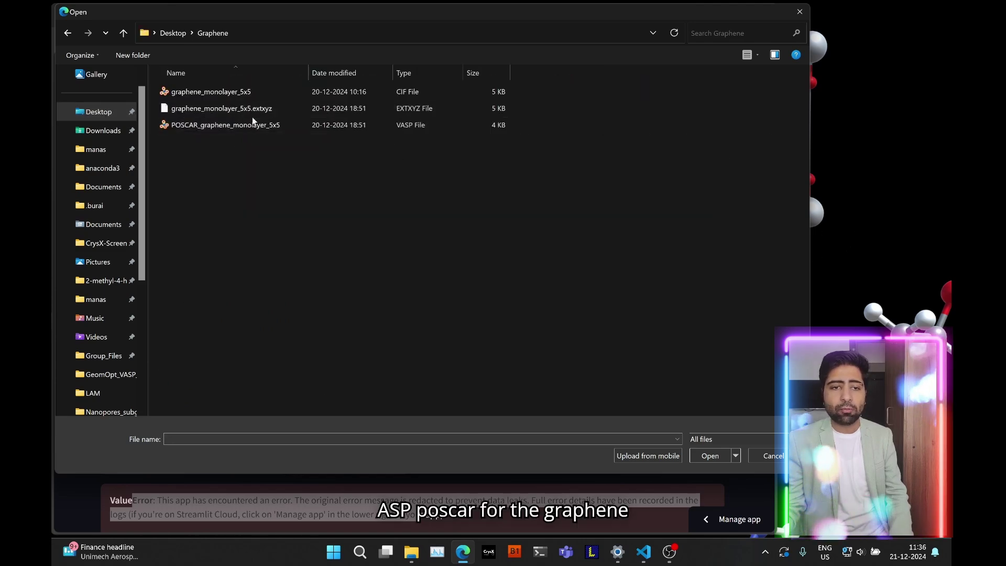
pyautogui.doubleClick(284, 128)
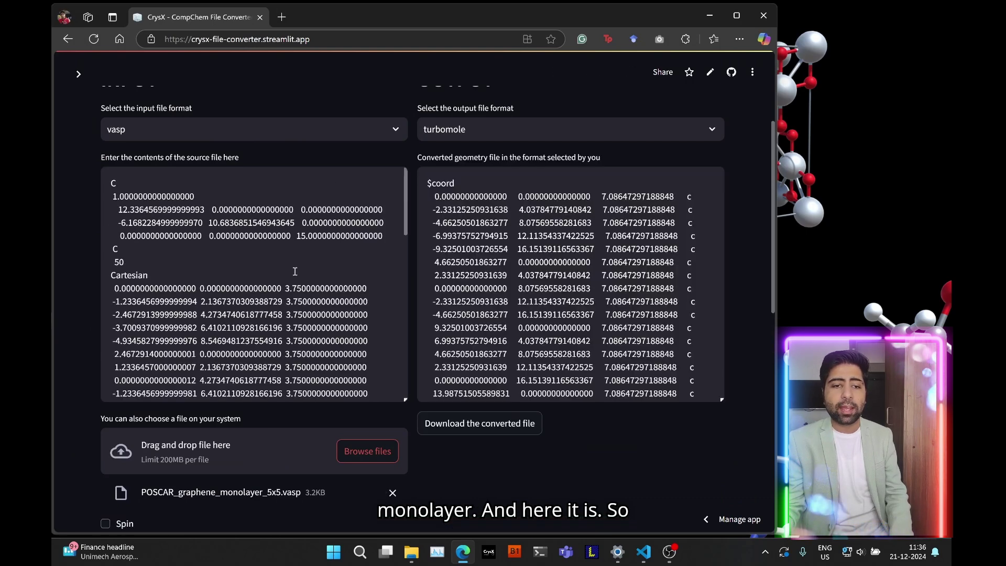
pyautogui.moveTo(277, 195); pyautogui.dragTo(303, 348)
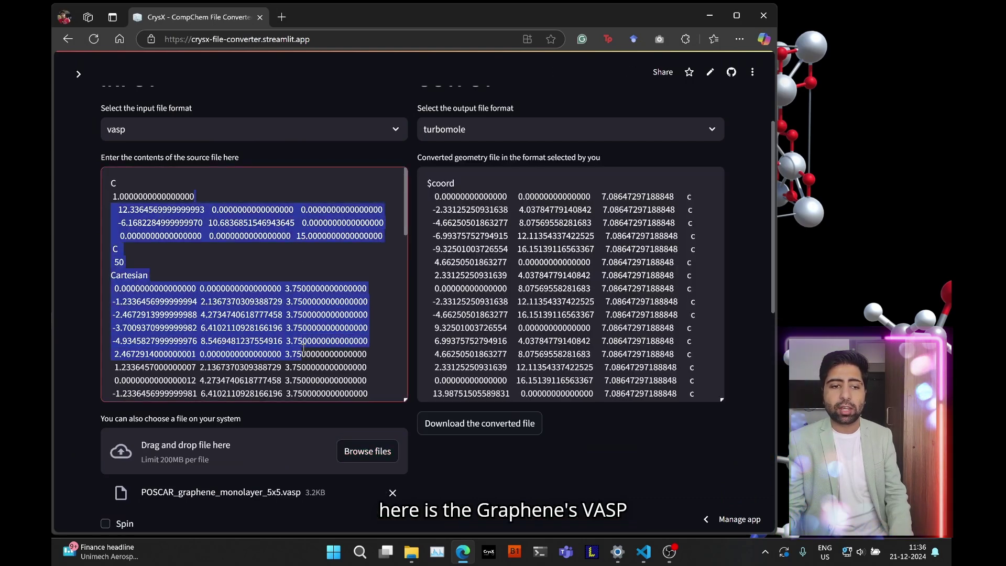
pyautogui.scroll(-5, 303, 346)
pyautogui.scroll(5, 296, 321)
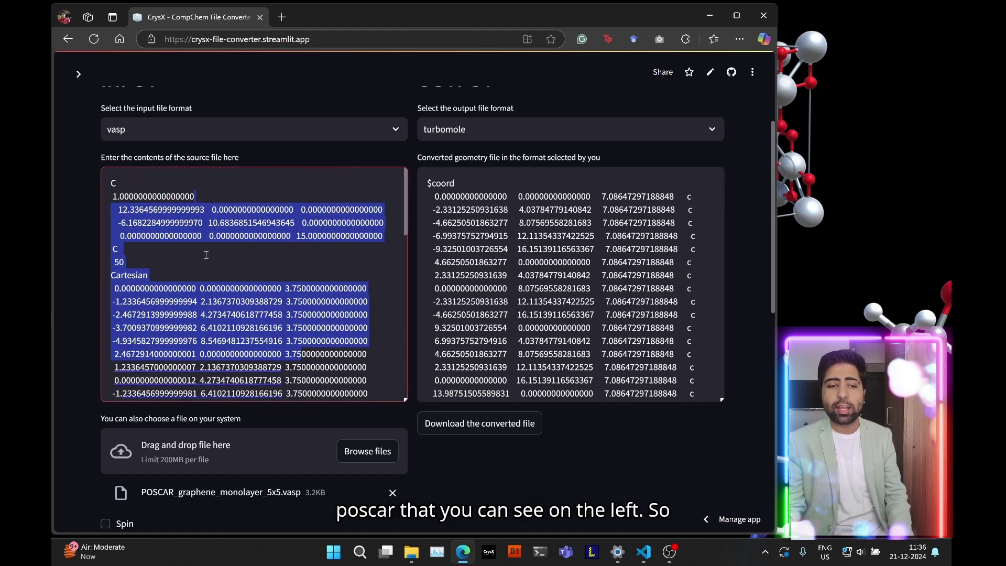
pyautogui.click(467, 131)
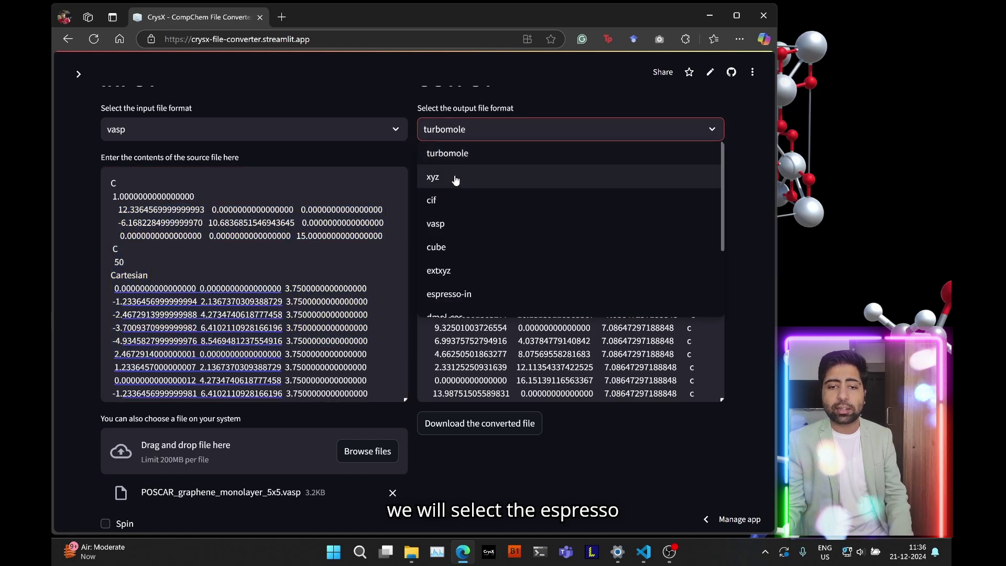
pyautogui.click(454, 295)
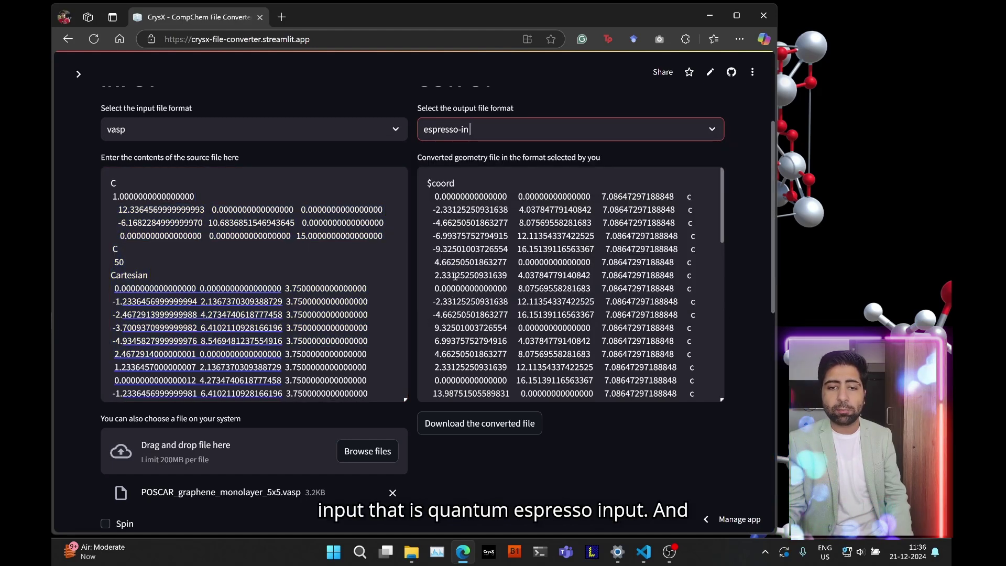
pyautogui.click(485, 187)
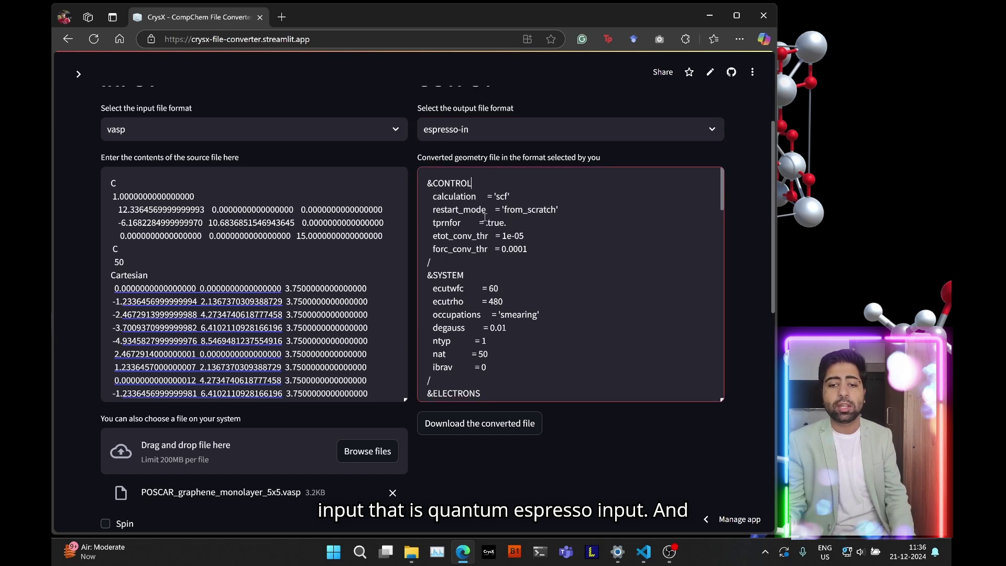
pyautogui.scroll(-8, 485, 209)
pyautogui.scroll(4, 485, 229)
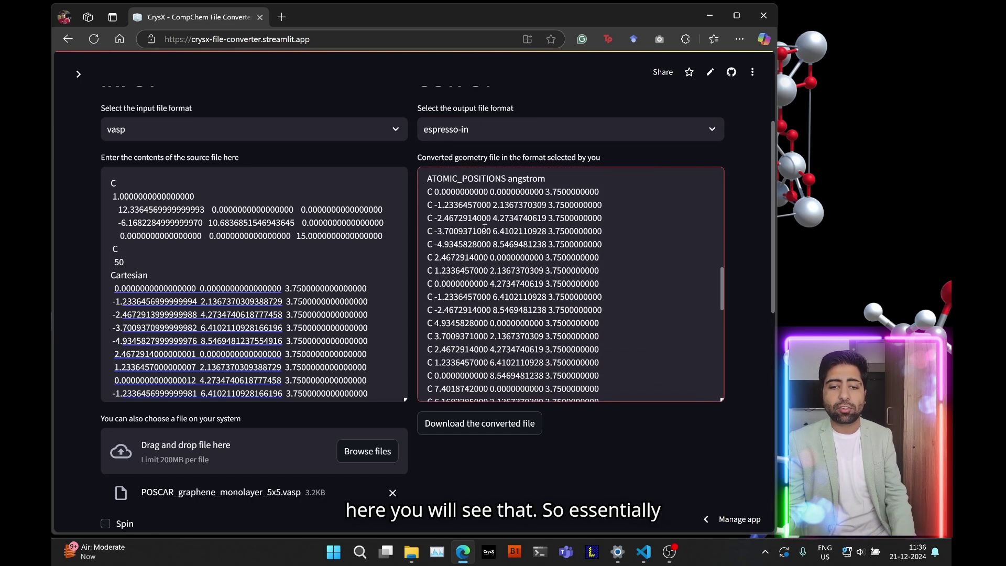
pyautogui.moveTo(562, 323); pyautogui.dragTo(656, 344)
pyautogui.scroll(-3, 444, 263)
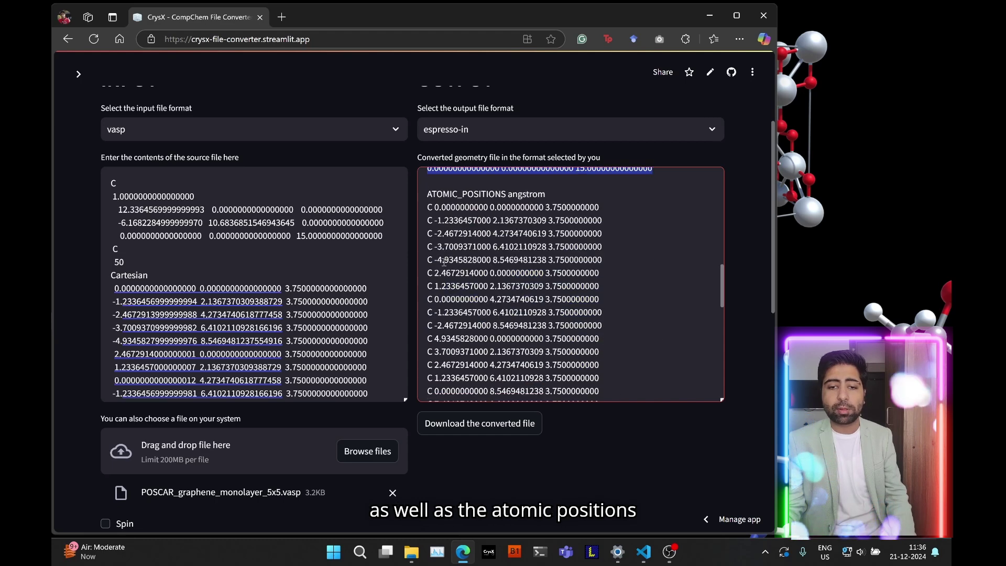
pyautogui.moveTo(426, 194); pyautogui.dragTo(596, 409)
pyautogui.scroll(20, 577, 344)
pyautogui.click(577, 344)
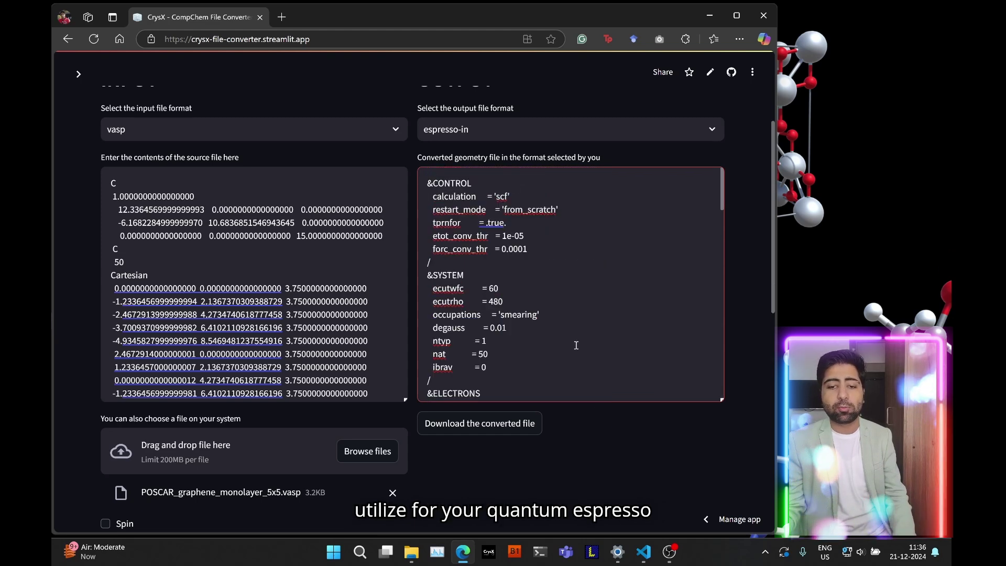
pyautogui.scroll(-1, 576, 345)
pyautogui.scroll(-3, 575, 343)
pyautogui.scroll(4, 572, 339)
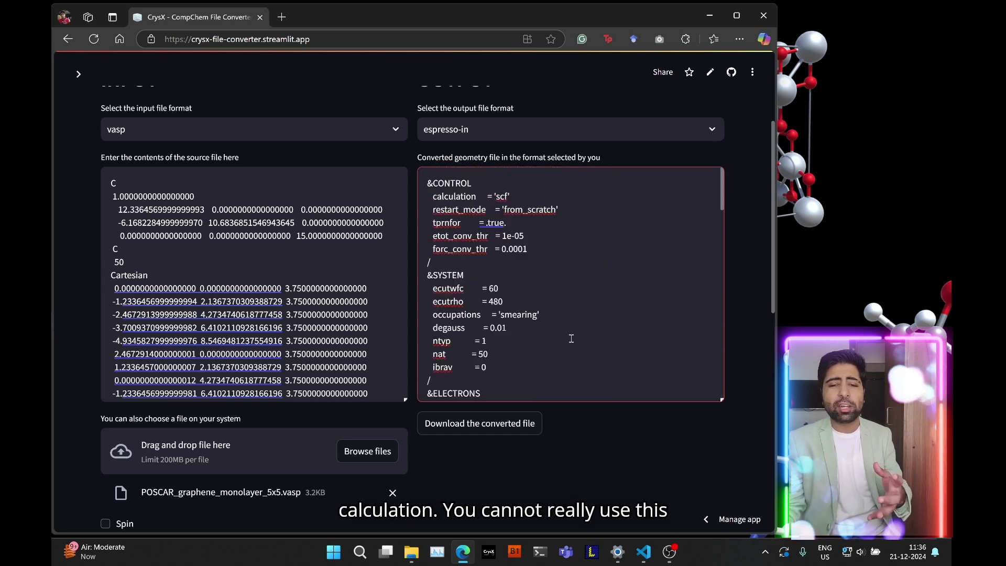
pyautogui.scroll(-8, 545, 257)
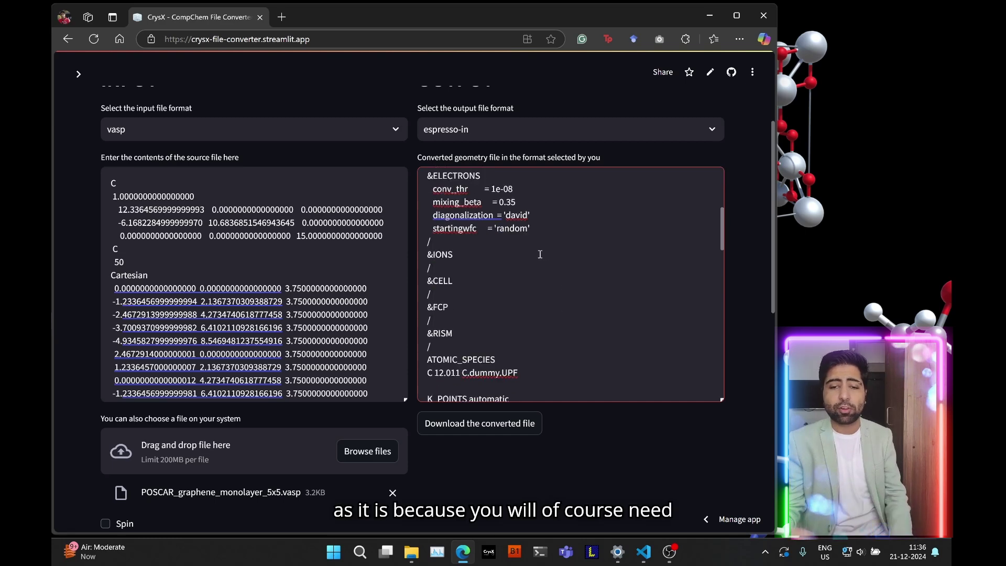
pyautogui.moveTo(449, 239); pyautogui.dragTo(520, 243)
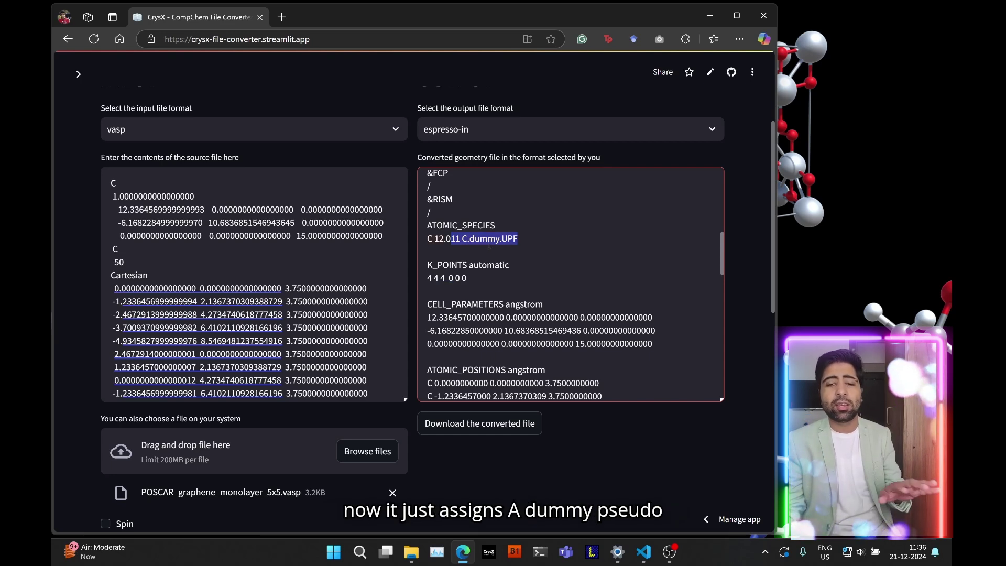
pyautogui.click(508, 239)
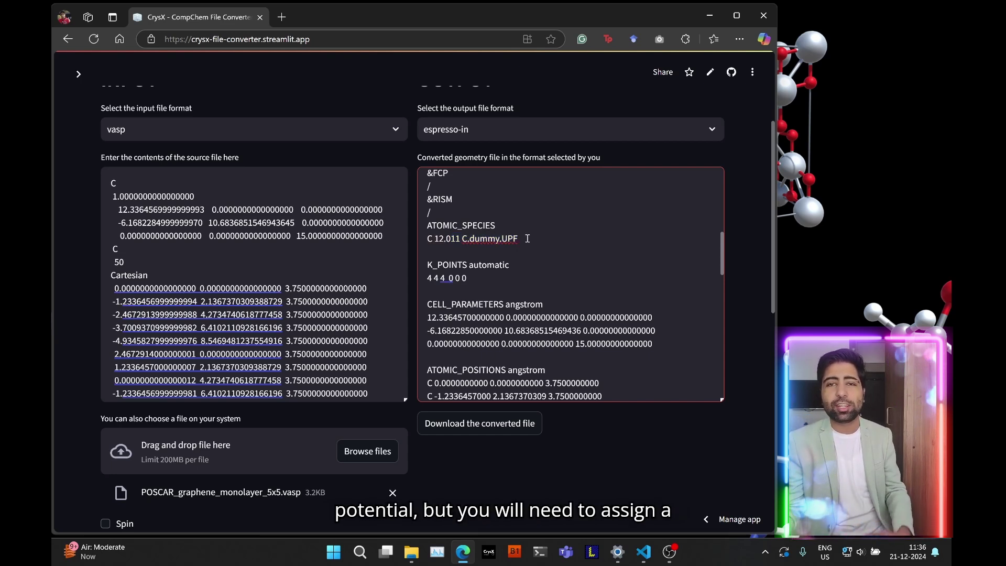
pyautogui.scroll(7, 528, 239)
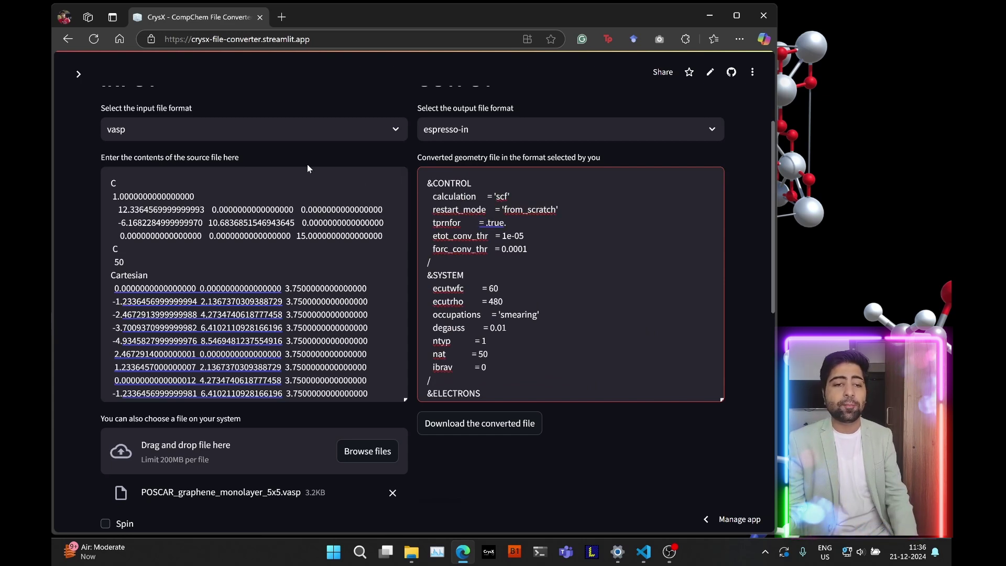
# Set the input format to cif and upload graphene_monolayer_5x5.cif
pyautogui.click(272, 132)
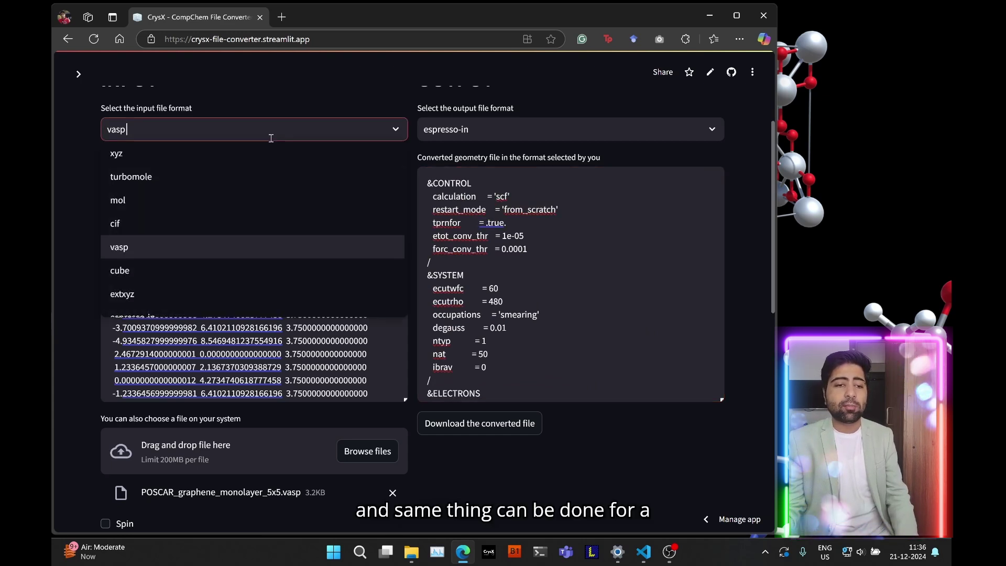
pyautogui.click(155, 224)
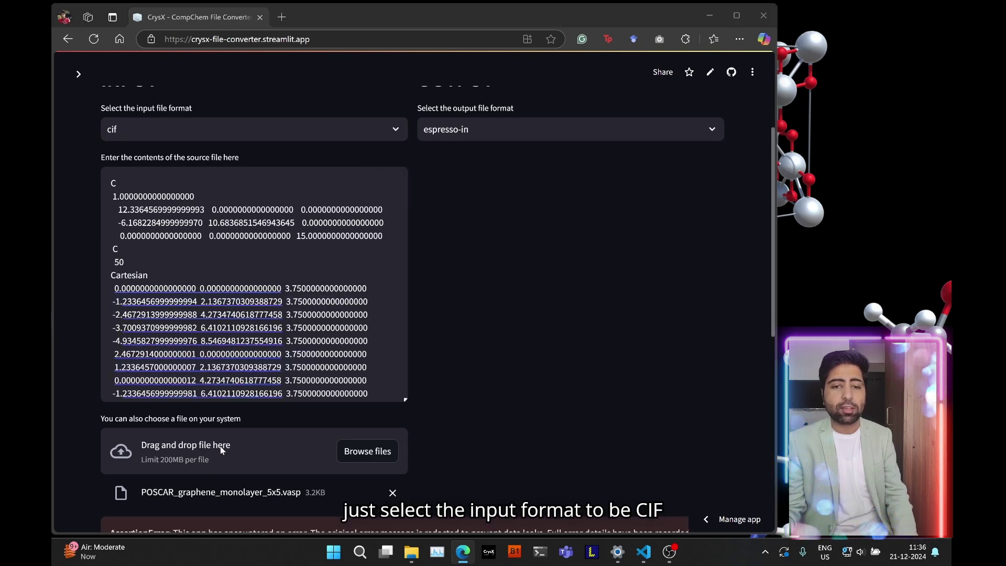
pyautogui.click(220, 450)
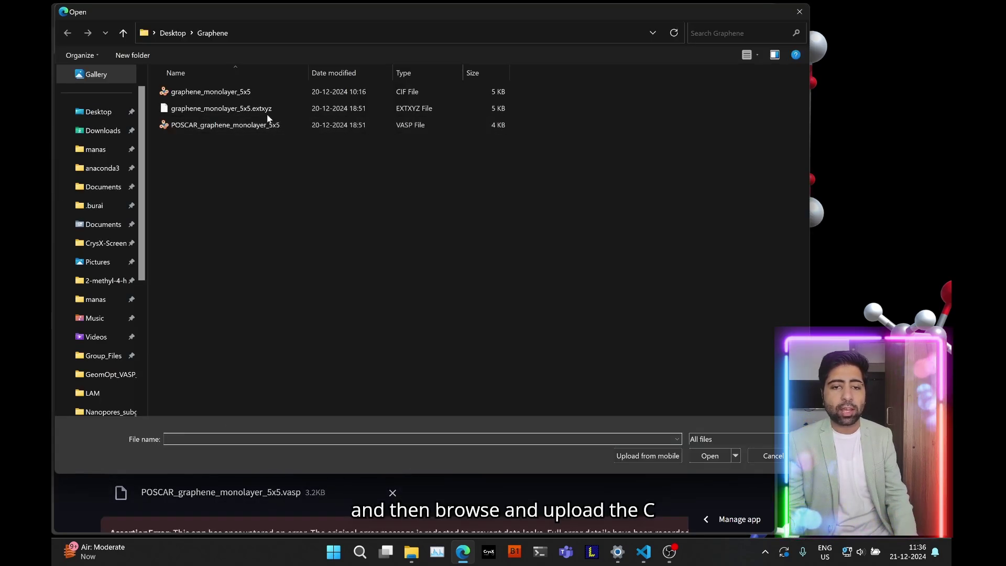
pyautogui.click(279, 124)
pyautogui.click(281, 92)
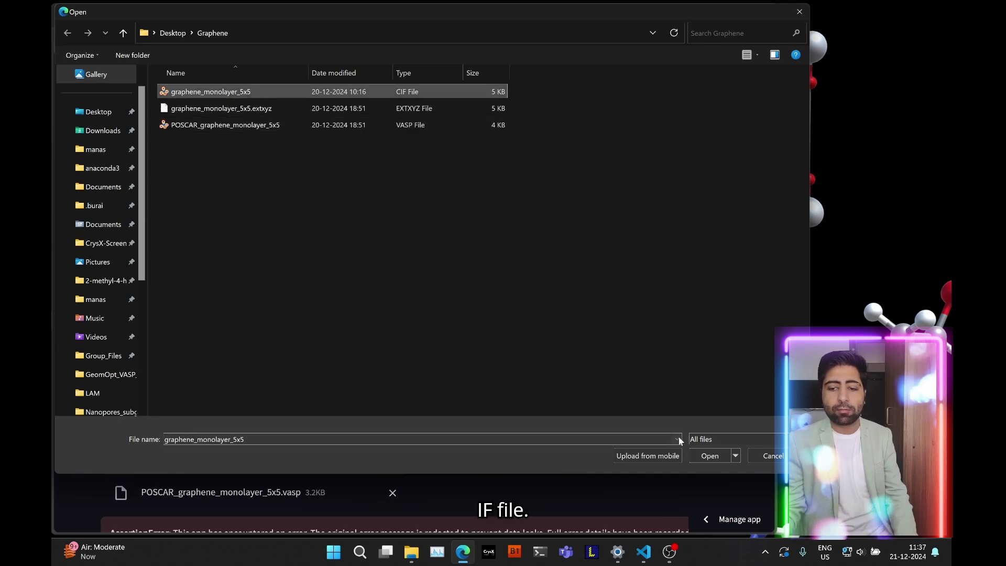
pyautogui.click(694, 455)
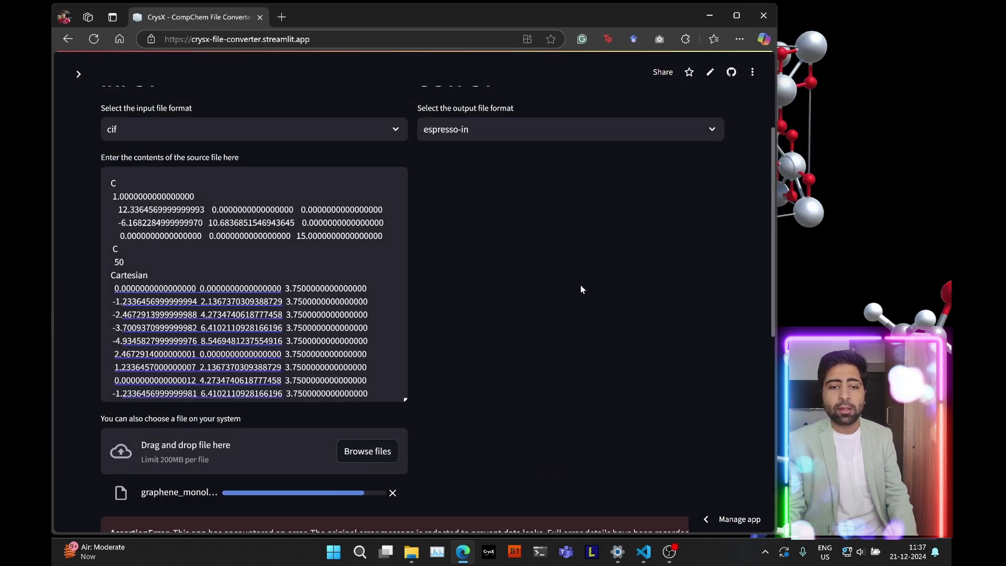
# Scroll through the uploaded CIF source and the converted espresso-in output
pyautogui.click(263, 247)
pyautogui.scroll(-3, 264, 248)
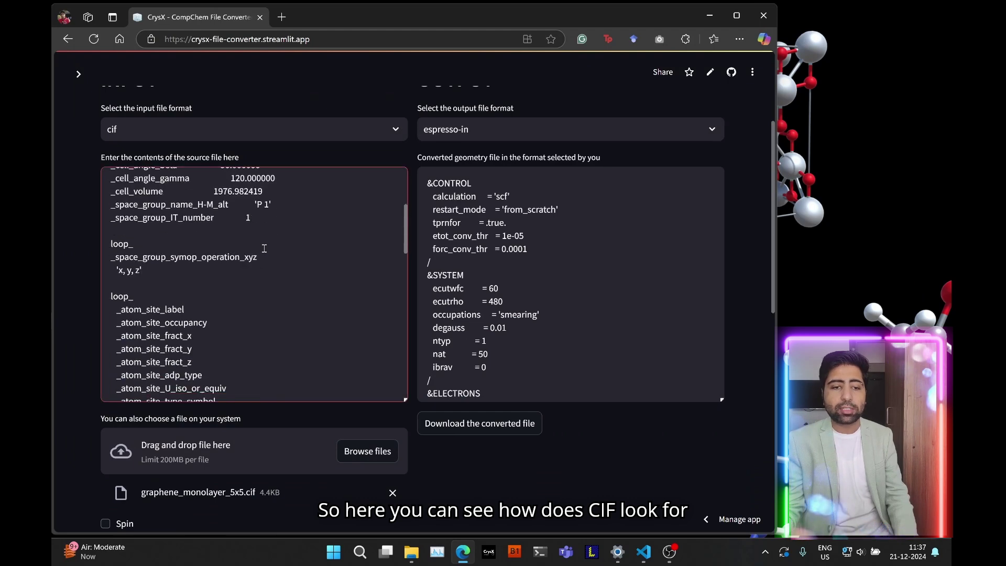
pyautogui.scroll(-15, 265, 248)
pyautogui.click(560, 258)
pyautogui.scroll(-6, 560, 259)
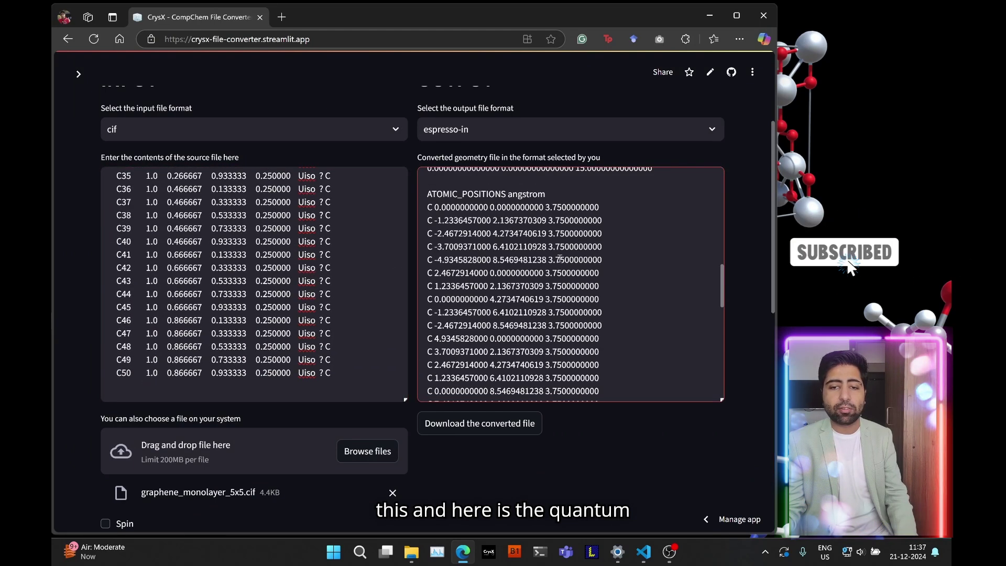
pyautogui.scroll(-7, 740, 288)
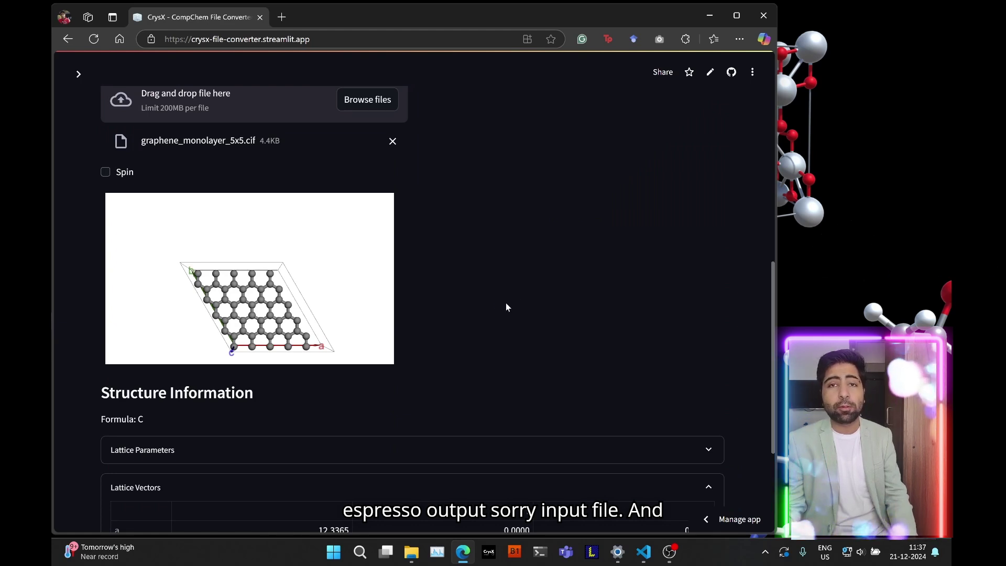
# Tilt the graphene sheet view and expand the Lattice Parameters and Atomic Coordinates sections
pyautogui.moveTo(336, 306); pyautogui.dragTo(340, 277)
pyautogui.scroll(-3, 556, 299)
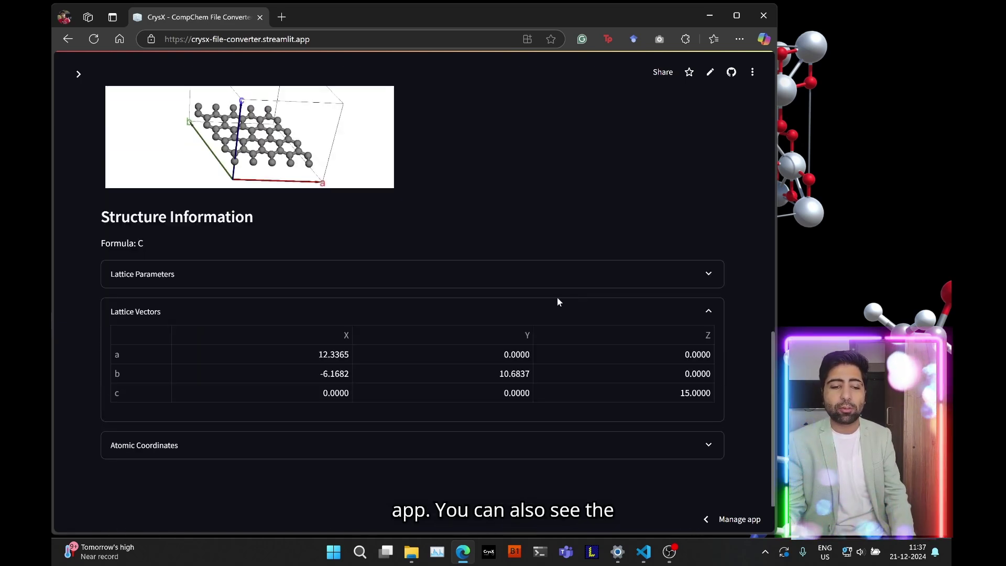
pyautogui.click(317, 284)
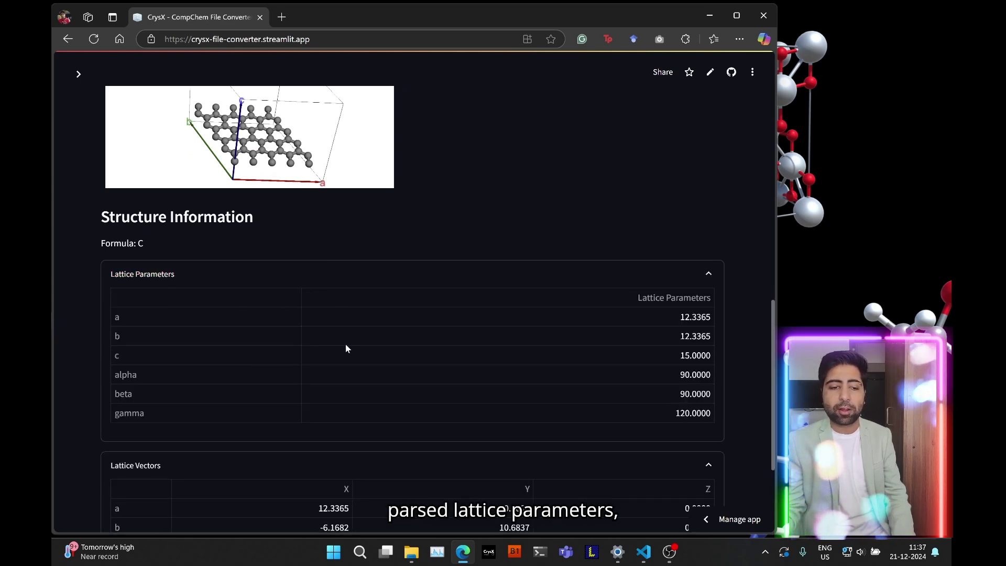
pyautogui.scroll(-3, 345, 344)
pyautogui.click(333, 424)
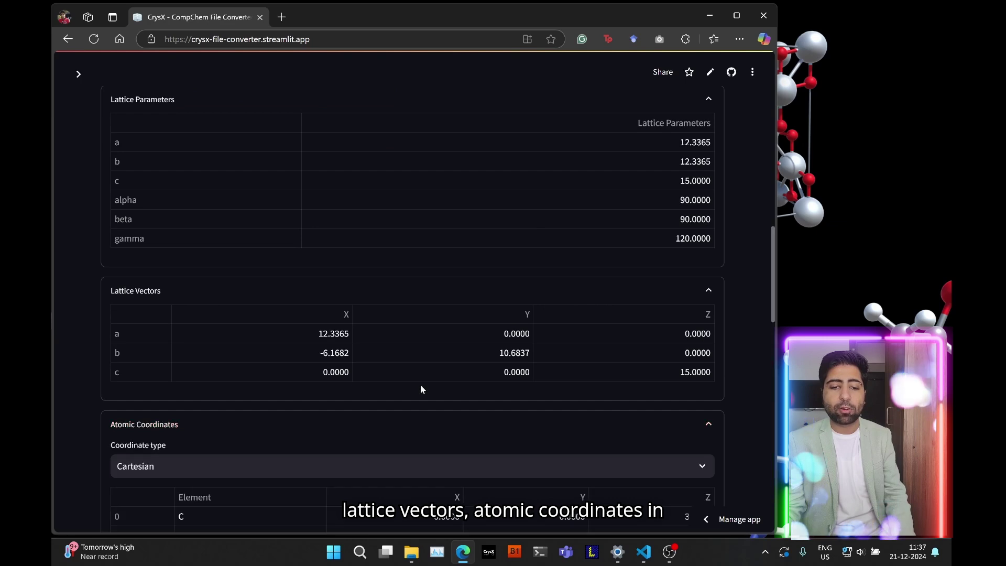
# Set the coordinate type to Fractional/Crystal and review the coordinate table
pyautogui.scroll(-3, 421, 386)
pyautogui.click(372, 299)
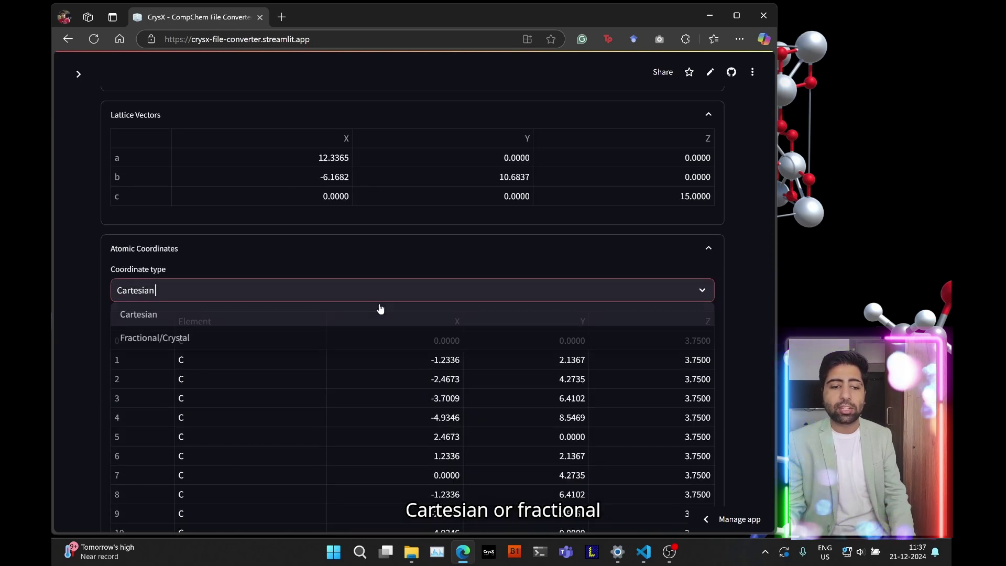
pyautogui.click(329, 332)
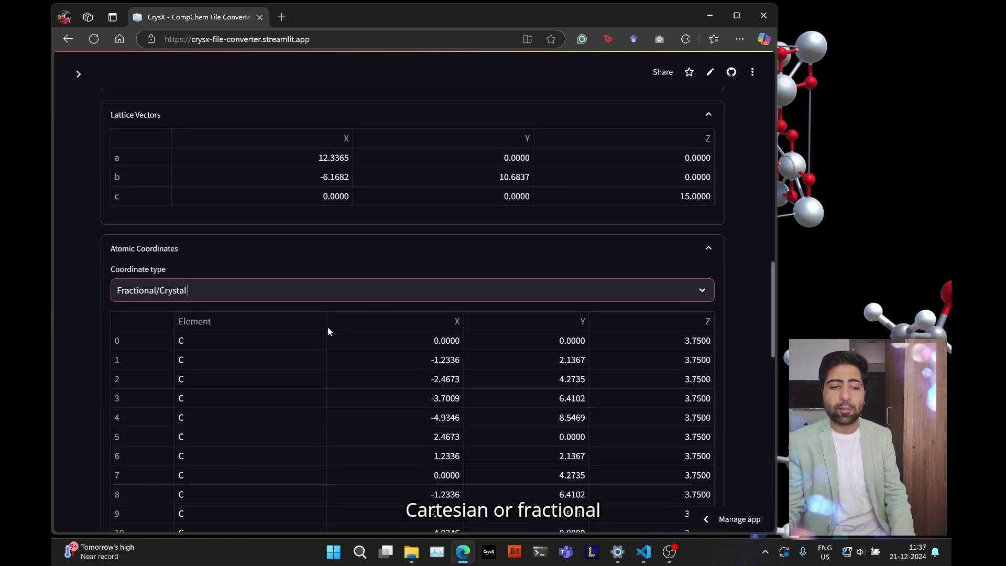
pyautogui.click(75, 348)
pyautogui.scroll(-3, 280, 348)
pyautogui.scroll(-10, 286, 351)
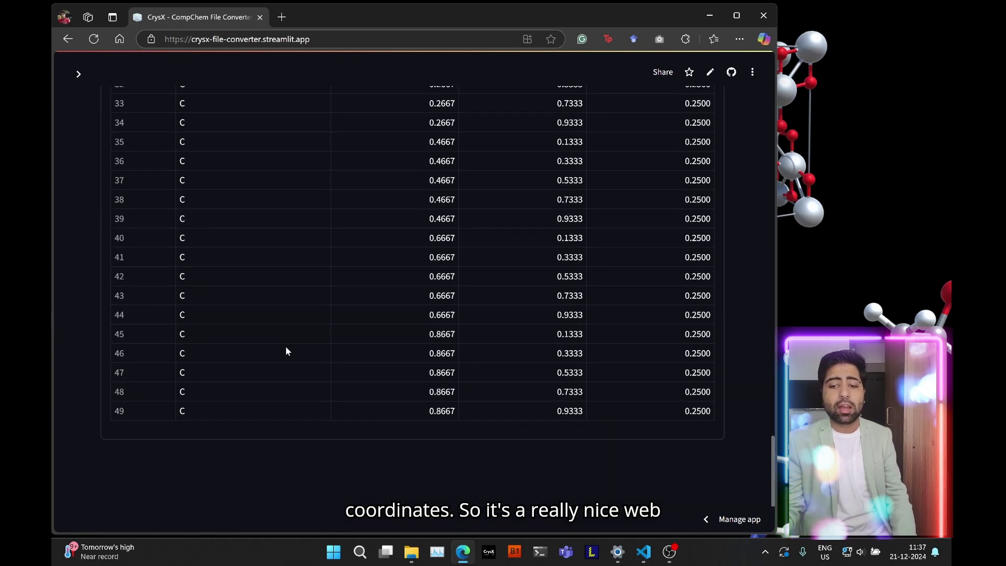
pyautogui.scroll(15, 286, 351)
pyautogui.scroll(10, 286, 351)
pyautogui.scroll(-5, 524, 367)
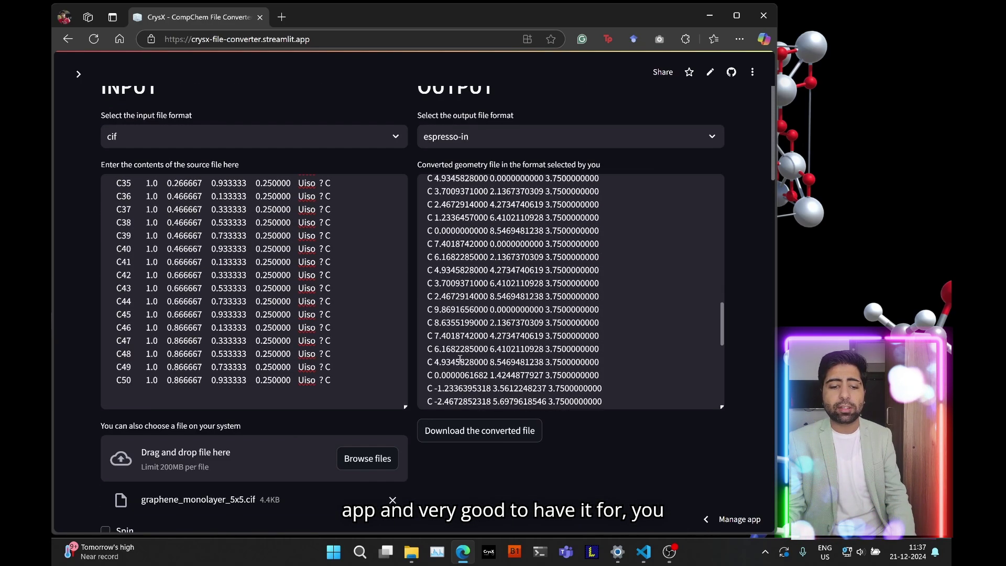
# Switch the input format to extxyz and upload graphene_monolayer_5x5.extxyz
pyautogui.scroll(5, 523, 419)
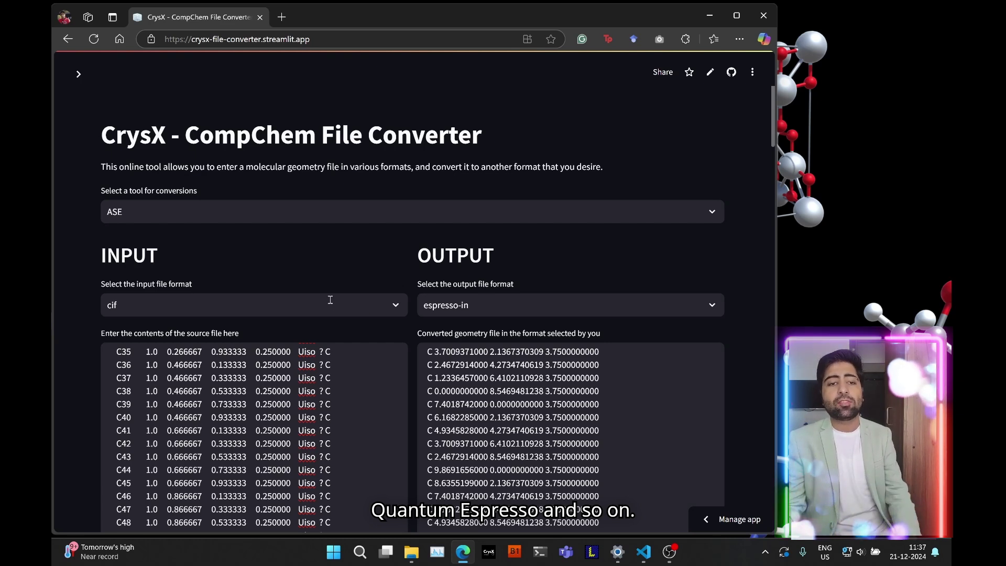
pyautogui.click(170, 309)
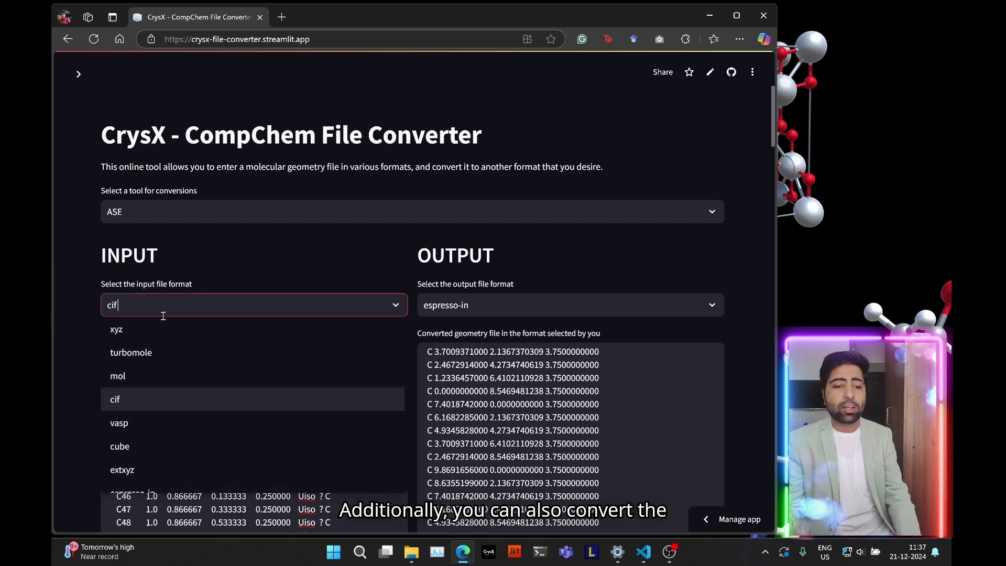
pyautogui.scroll(-3, 162, 411)
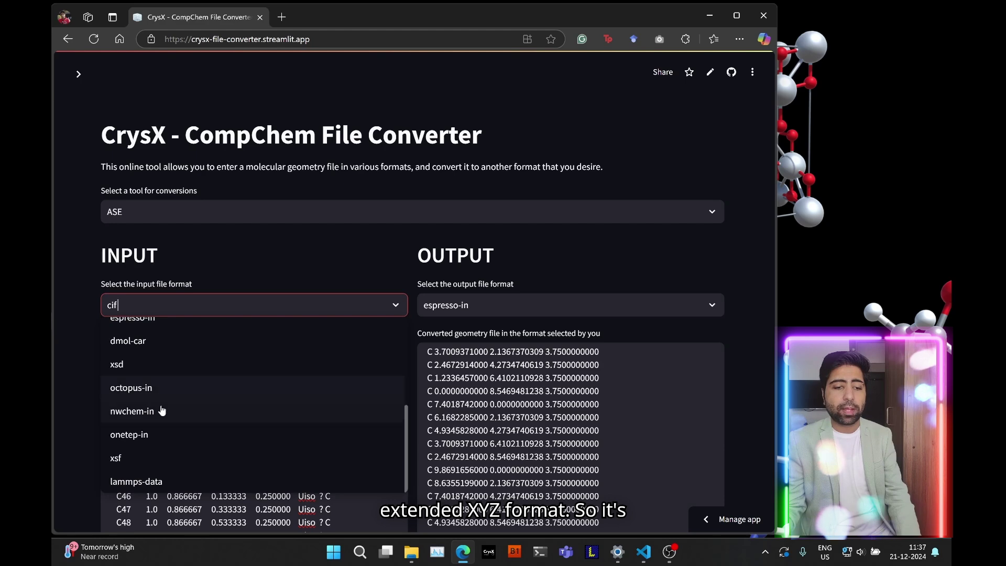
pyautogui.scroll(3, 155, 359)
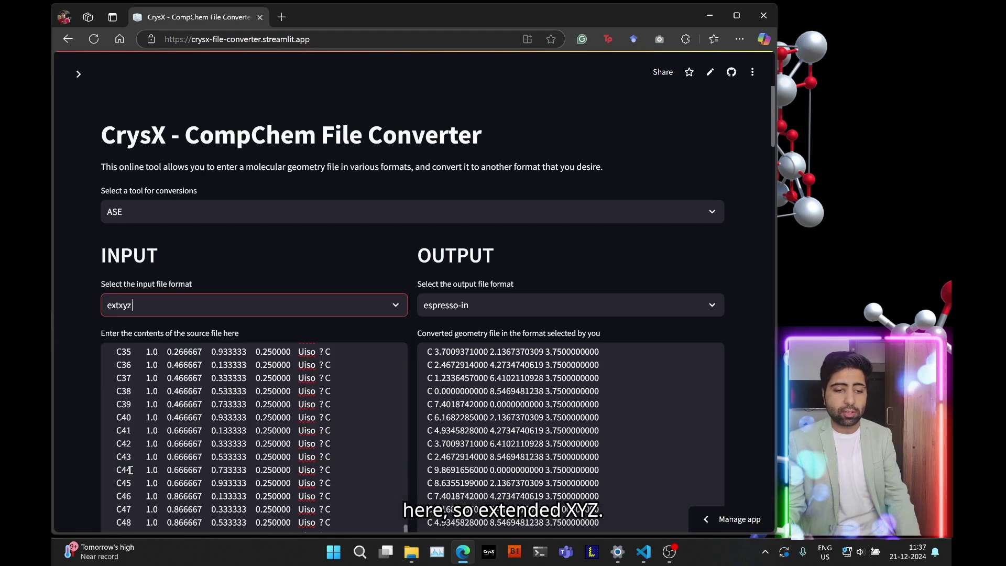
pyautogui.scroll(-3, 341, 220)
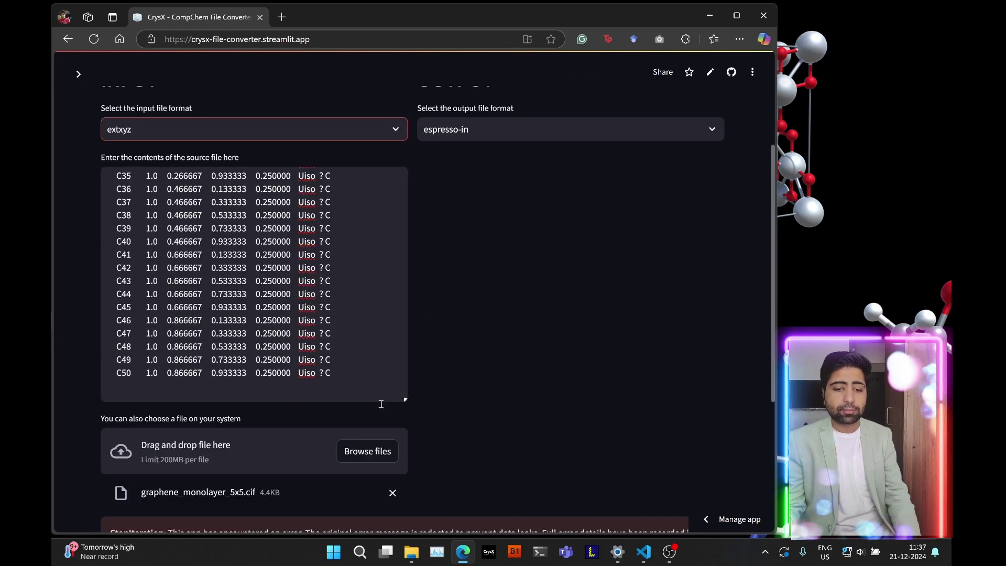
pyautogui.click(338, 445)
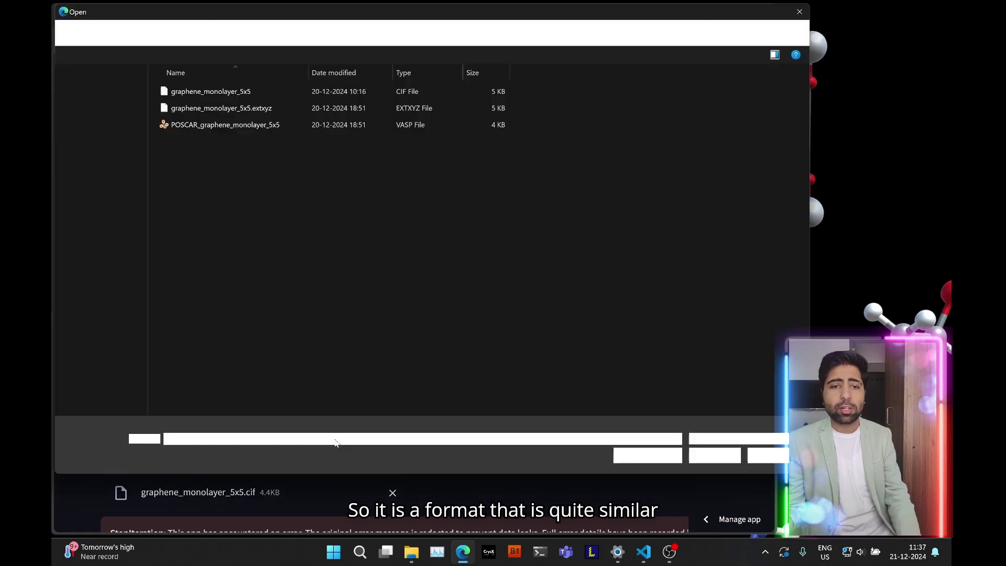
pyautogui.doubleClick(234, 108)
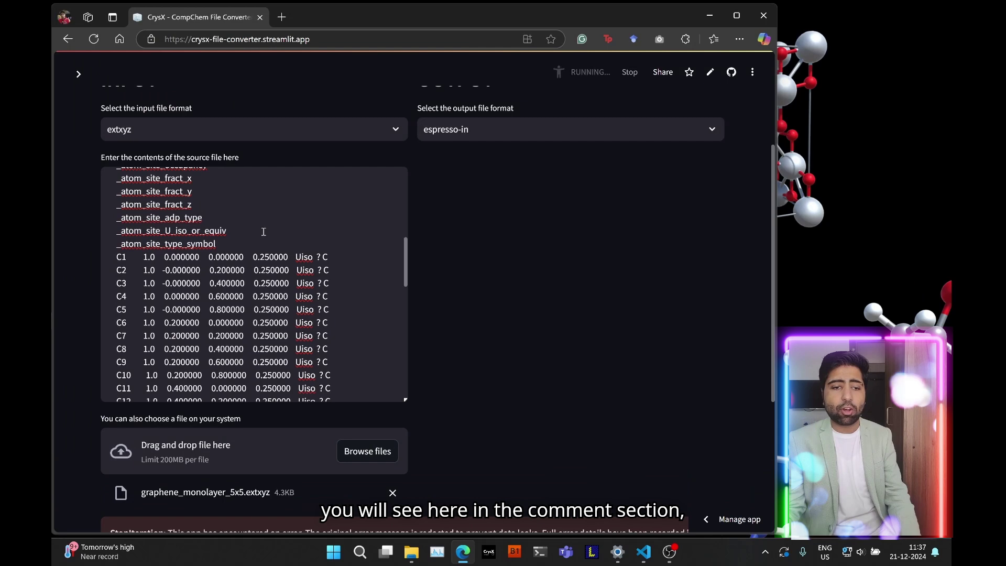
pyautogui.scroll(4, 263, 230)
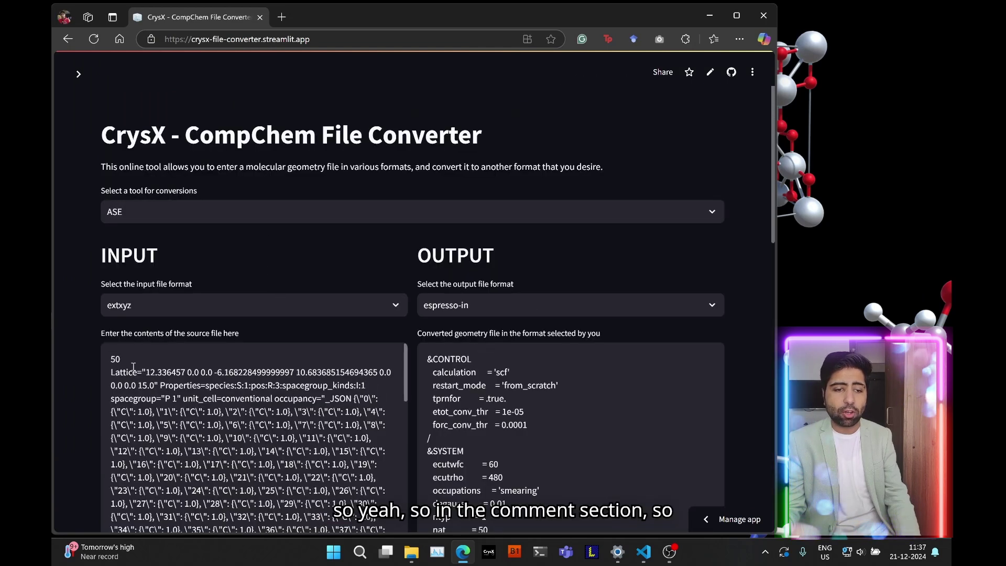
pyautogui.moveTo(113, 376); pyautogui.dragTo(198, 386)
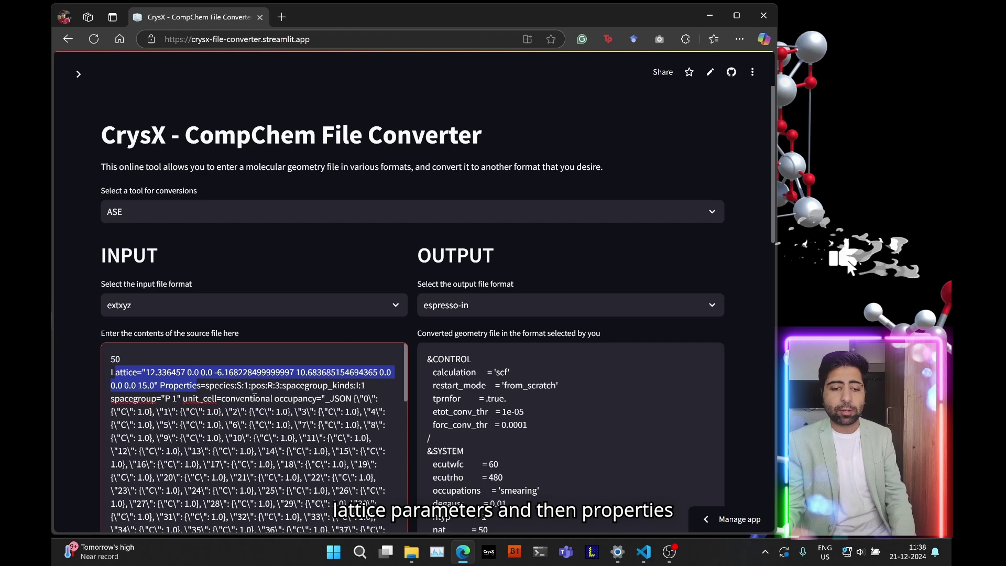
pyautogui.scroll(-3, 252, 398)
pyautogui.scroll(-3, 186, 386)
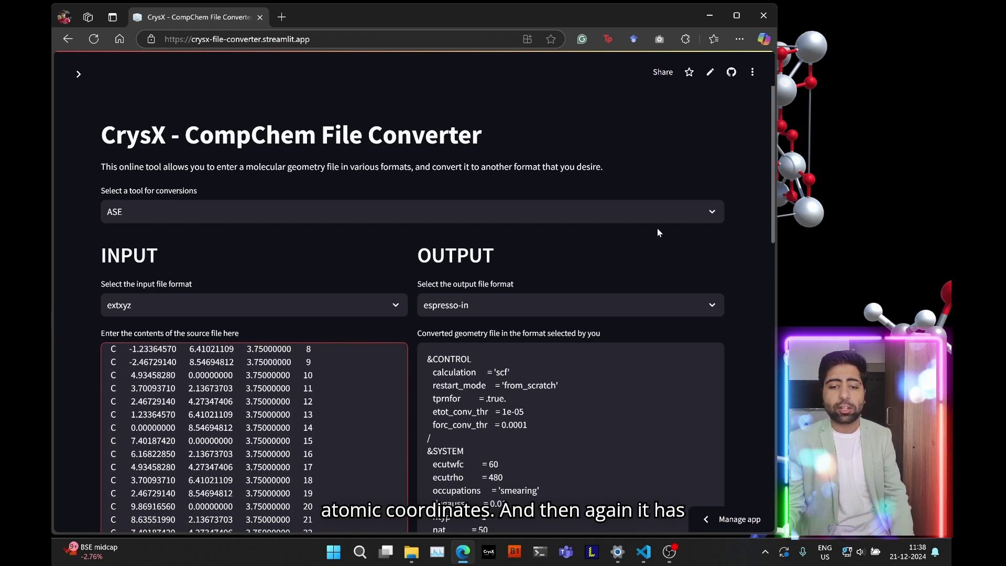
pyautogui.scroll(-3, 658, 228)
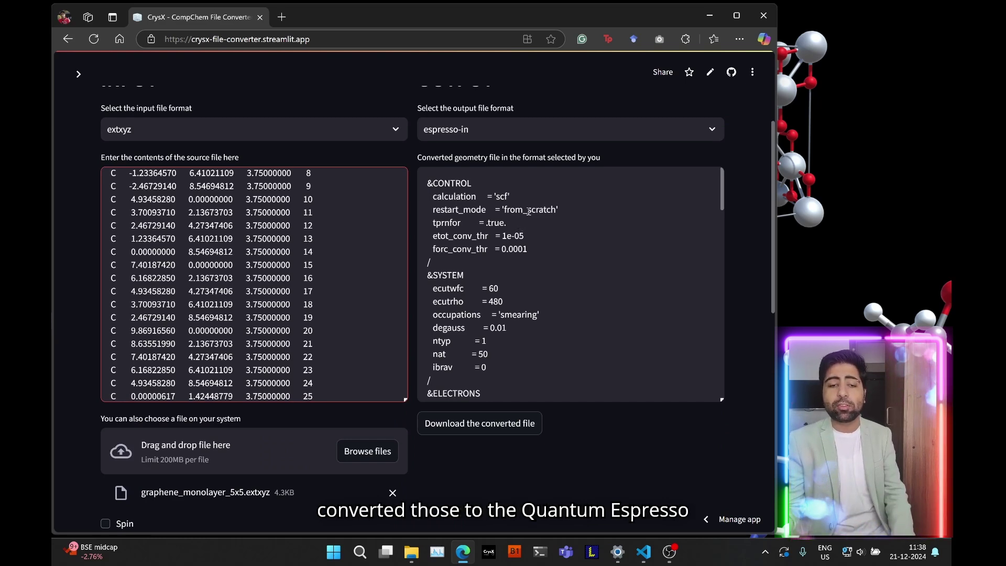
pyautogui.scroll(-15, 528, 212)
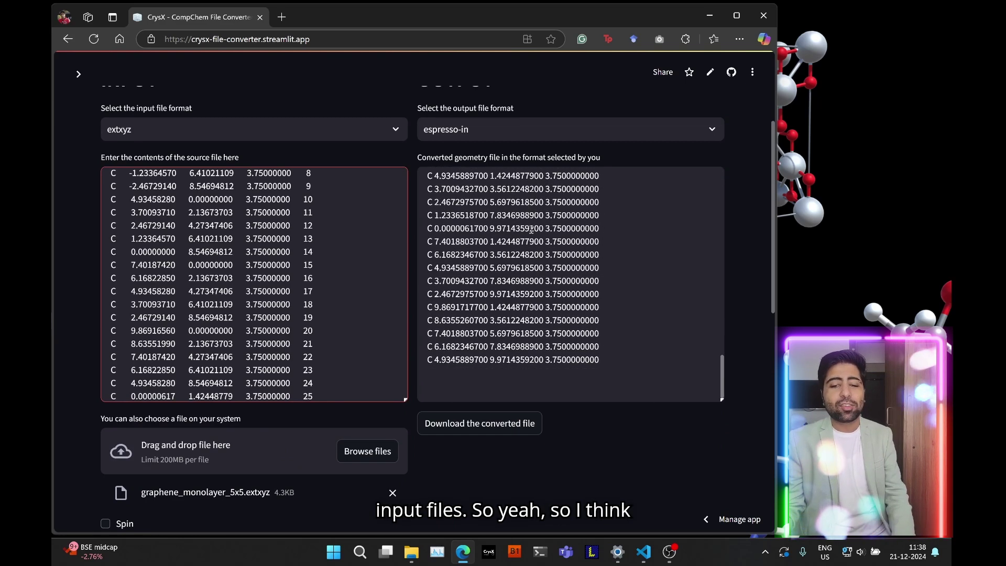
pyautogui.scroll(-3, 608, 429)
pyautogui.scroll(-3, 608, 428)
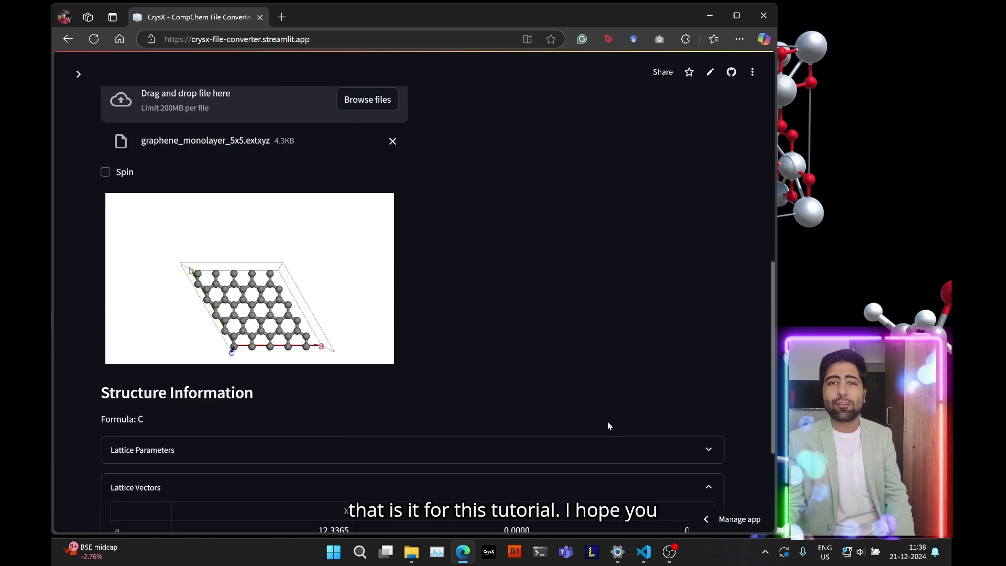